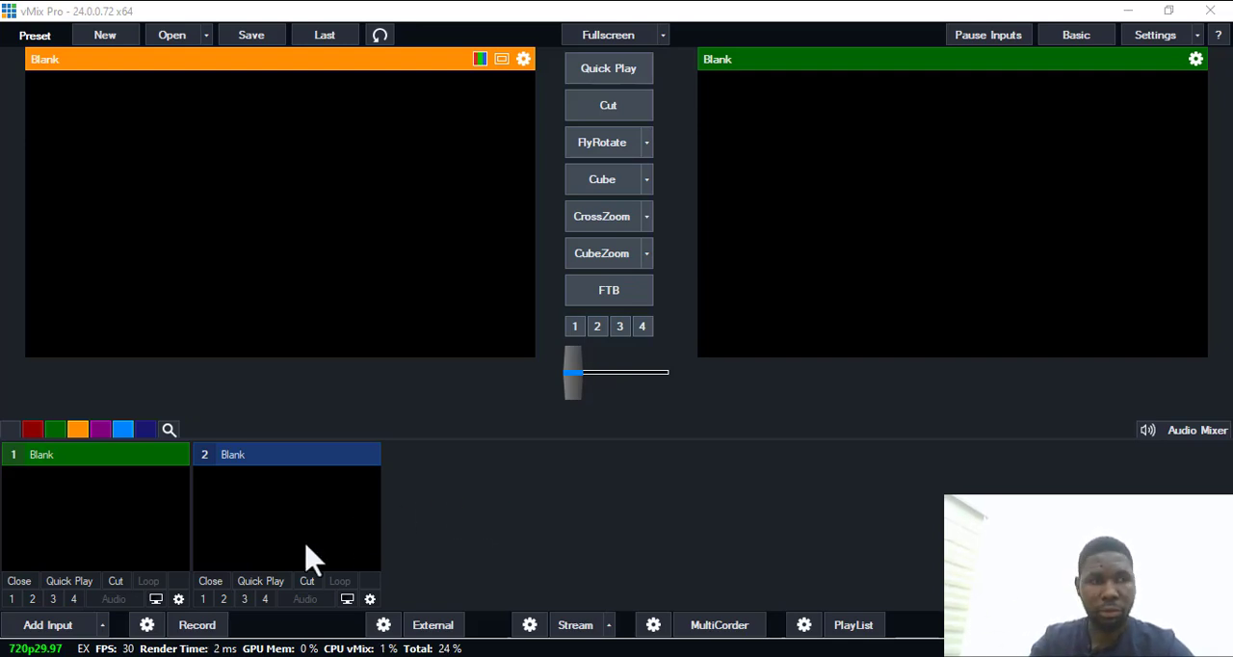
# Add the Iriun Webcam as a camera input at number 1, keeping the 1920x1080 resolution and NTSC 29.97p frame rate.
pyautogui.click(44, 626)
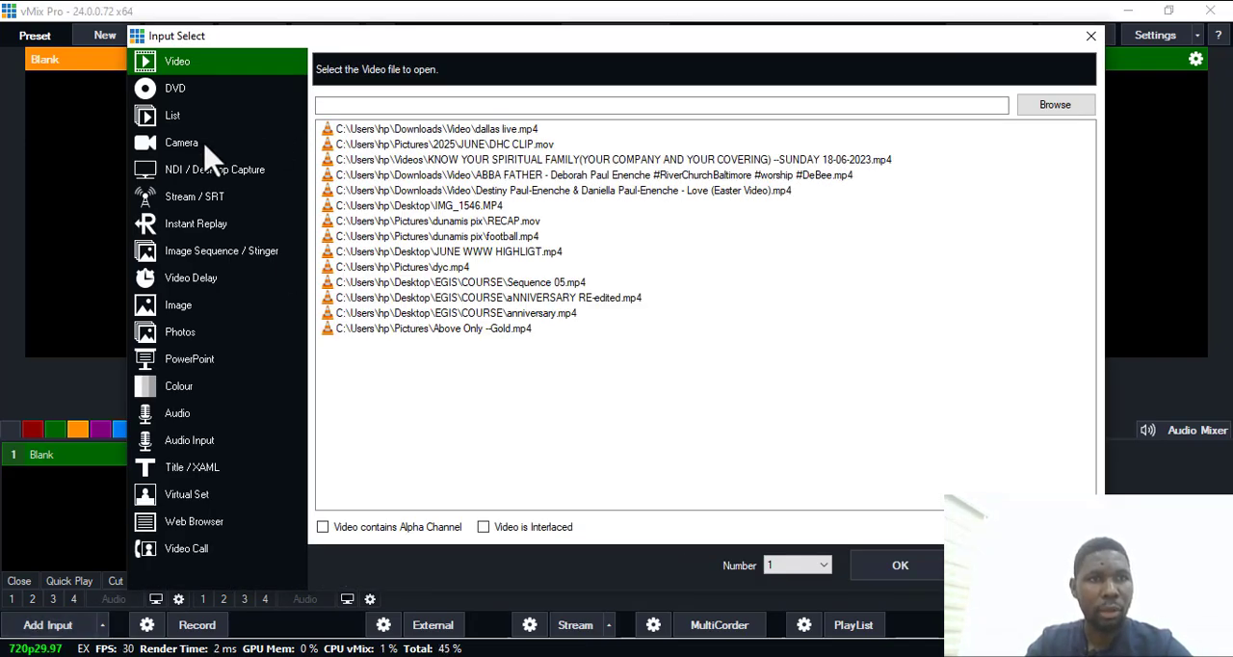
pyautogui.click(186, 152)
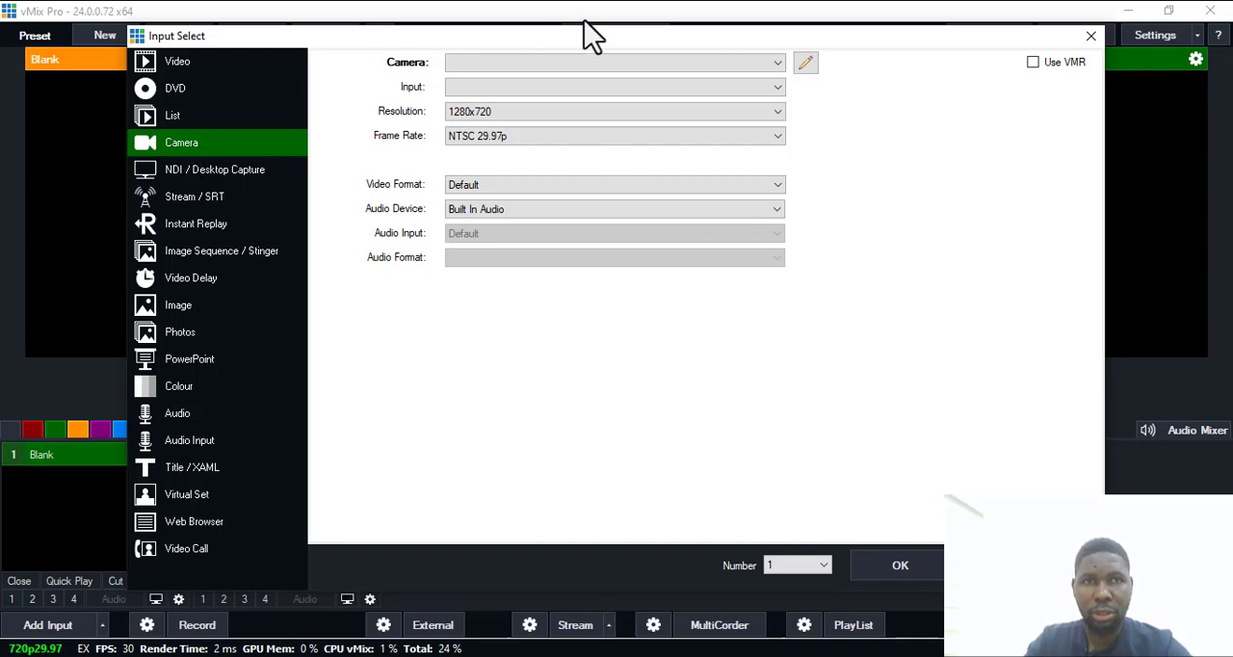
pyautogui.click(777, 69)
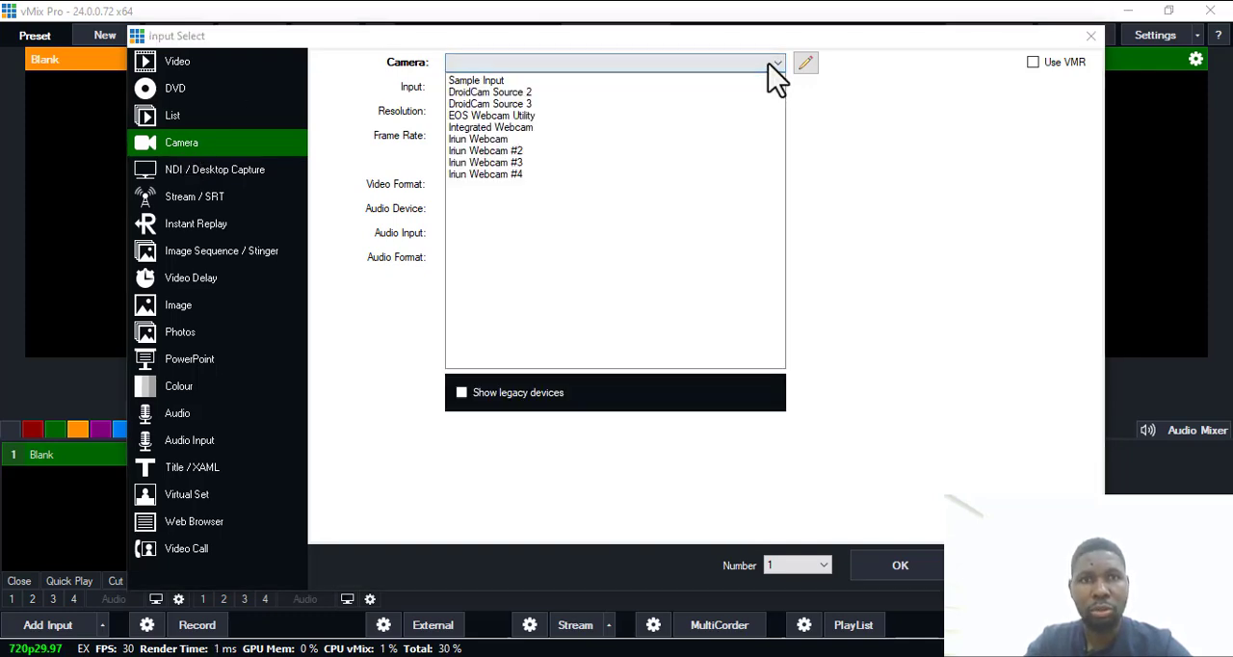
pyautogui.click(479, 140)
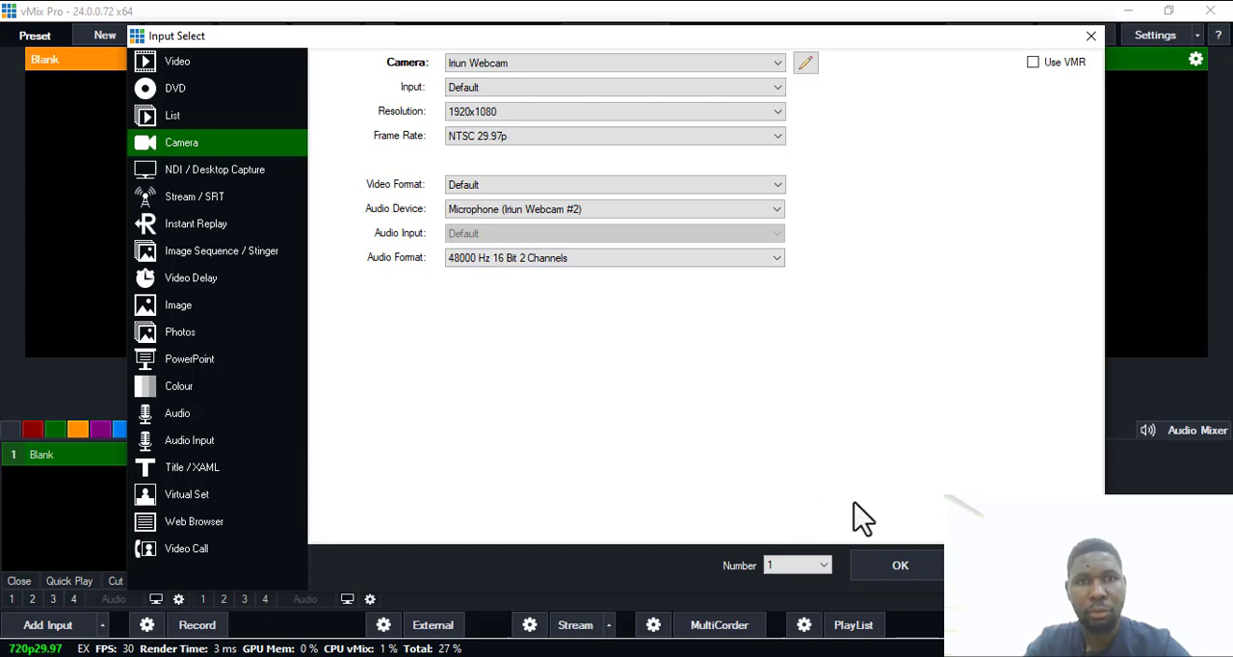
pyautogui.click(906, 566)
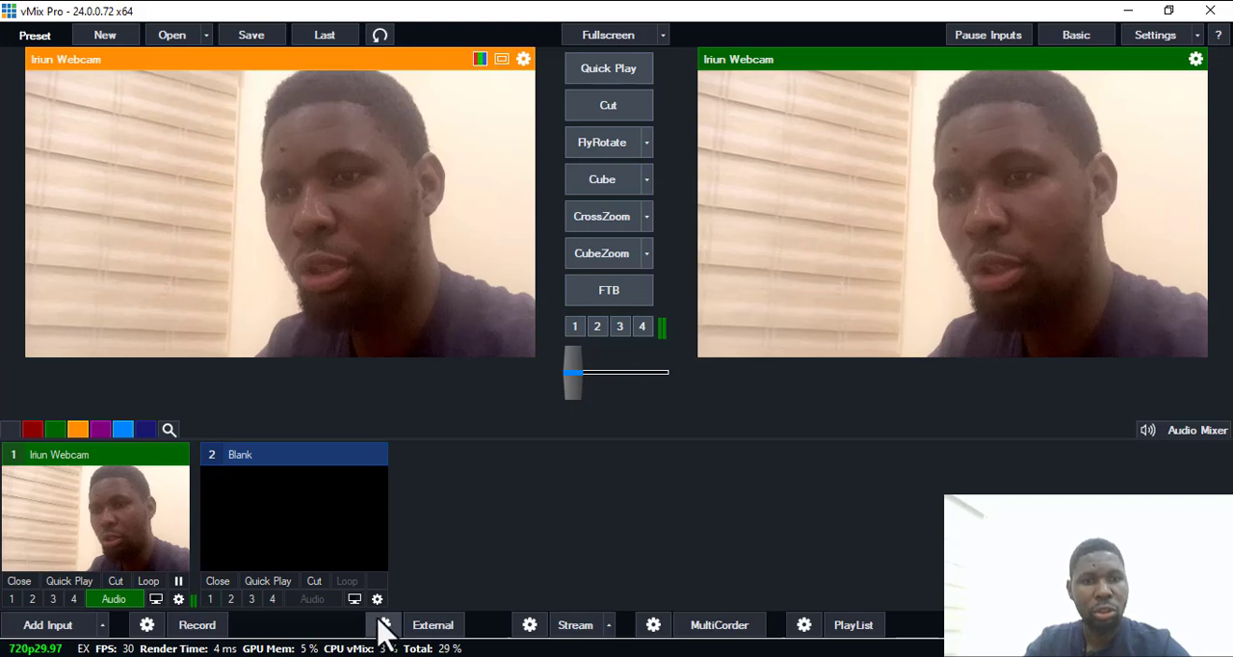
# Add the video "YoloCast Full Walkthrough_ A Beginner's Guide(1).mp4" from the Downloads folder as input number 2.
pyautogui.click(45, 631)
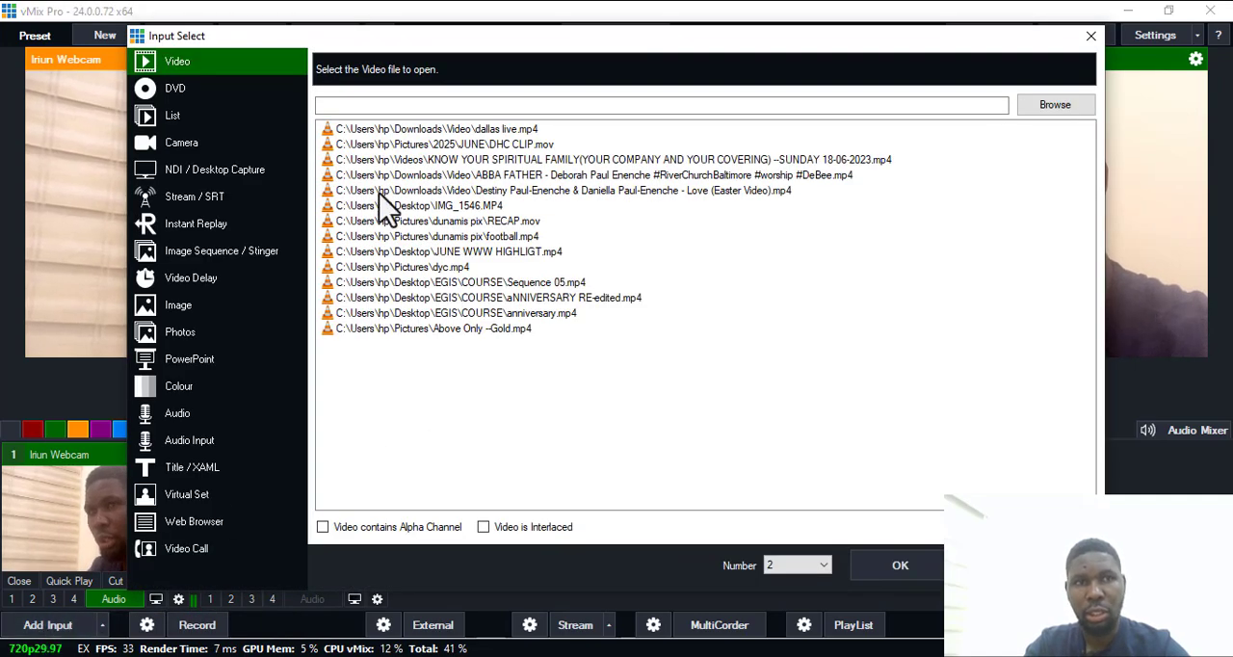
pyautogui.click(1066, 108)
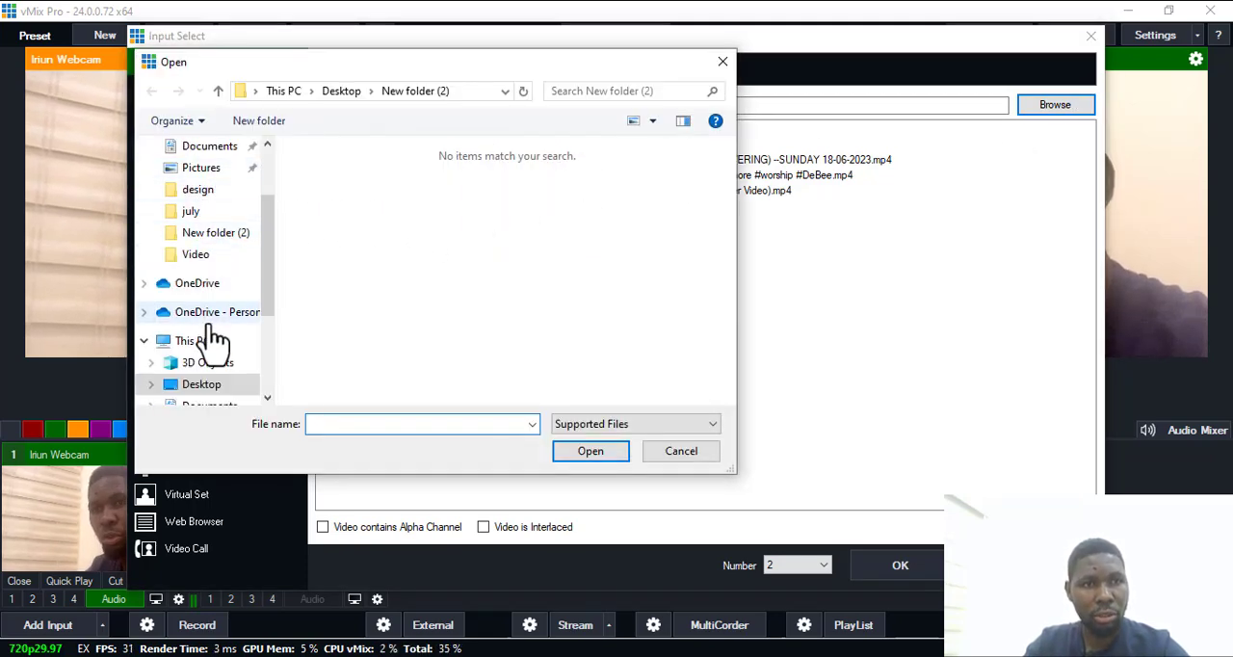
pyautogui.scroll(2, 232, 219)
pyautogui.click(210, 231)
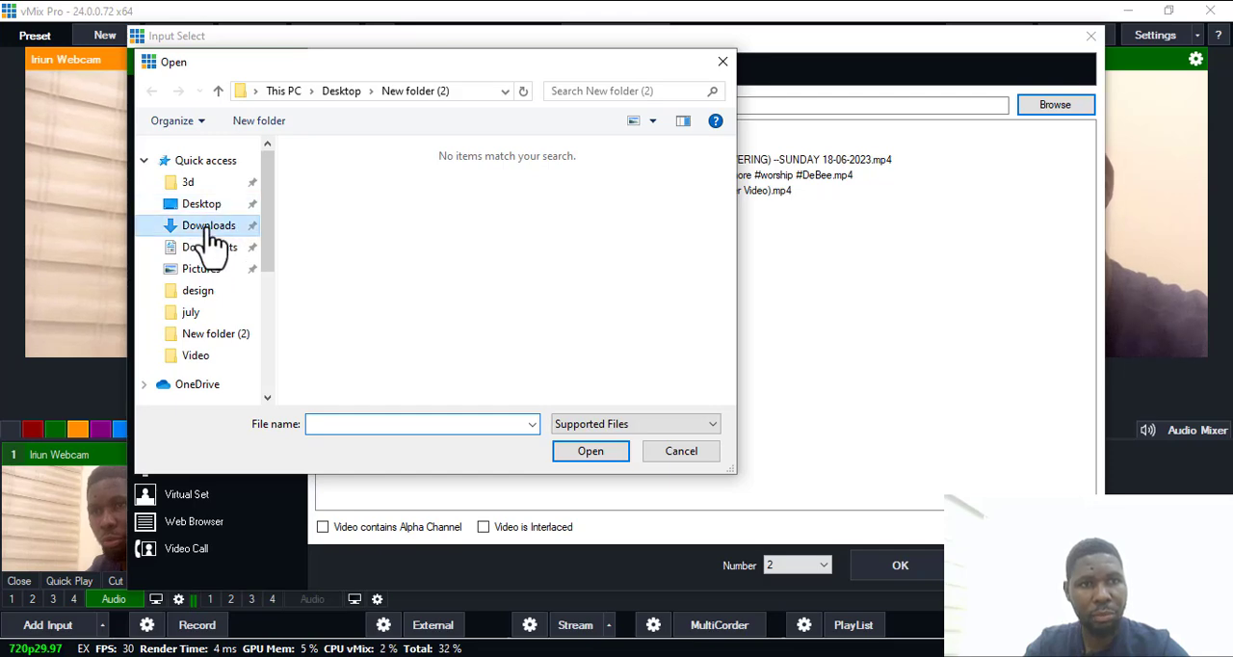
pyautogui.click(391, 200)
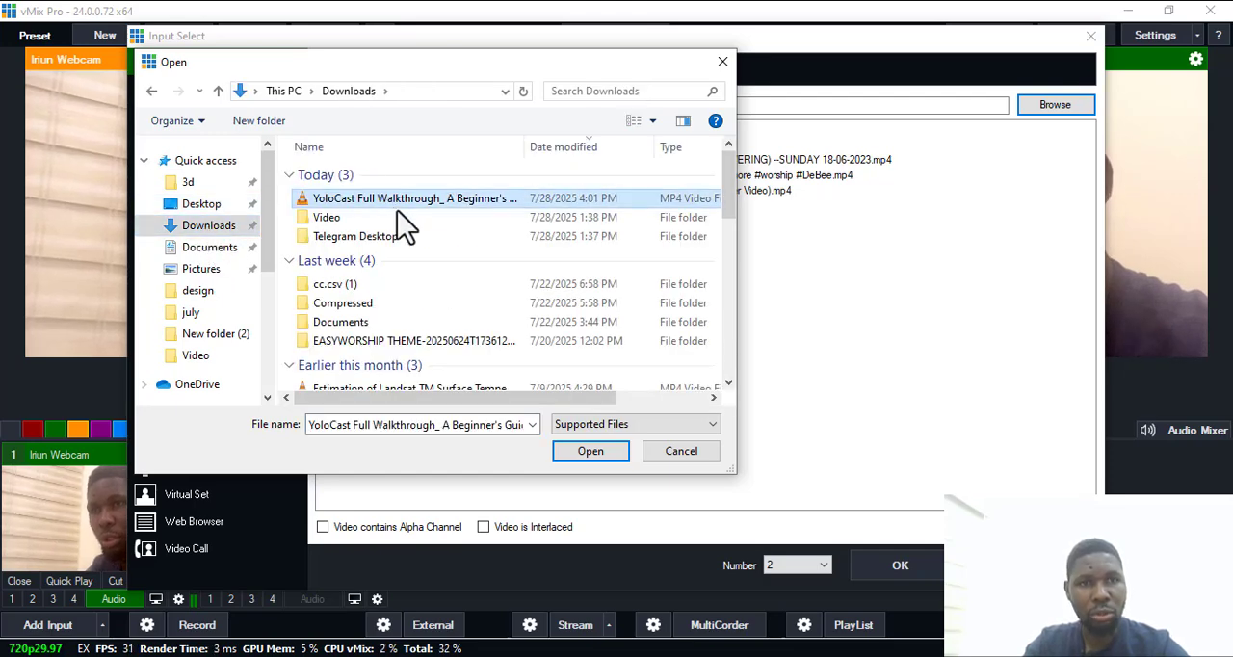
pyautogui.click(596, 455)
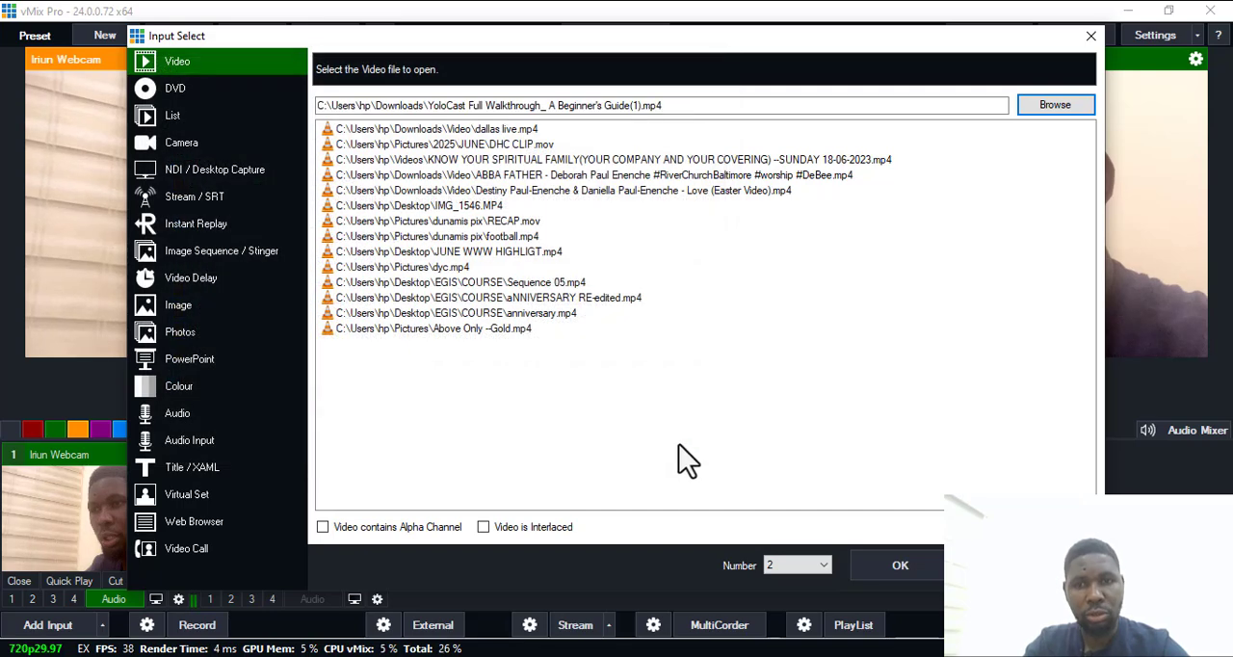
pyautogui.click(903, 567)
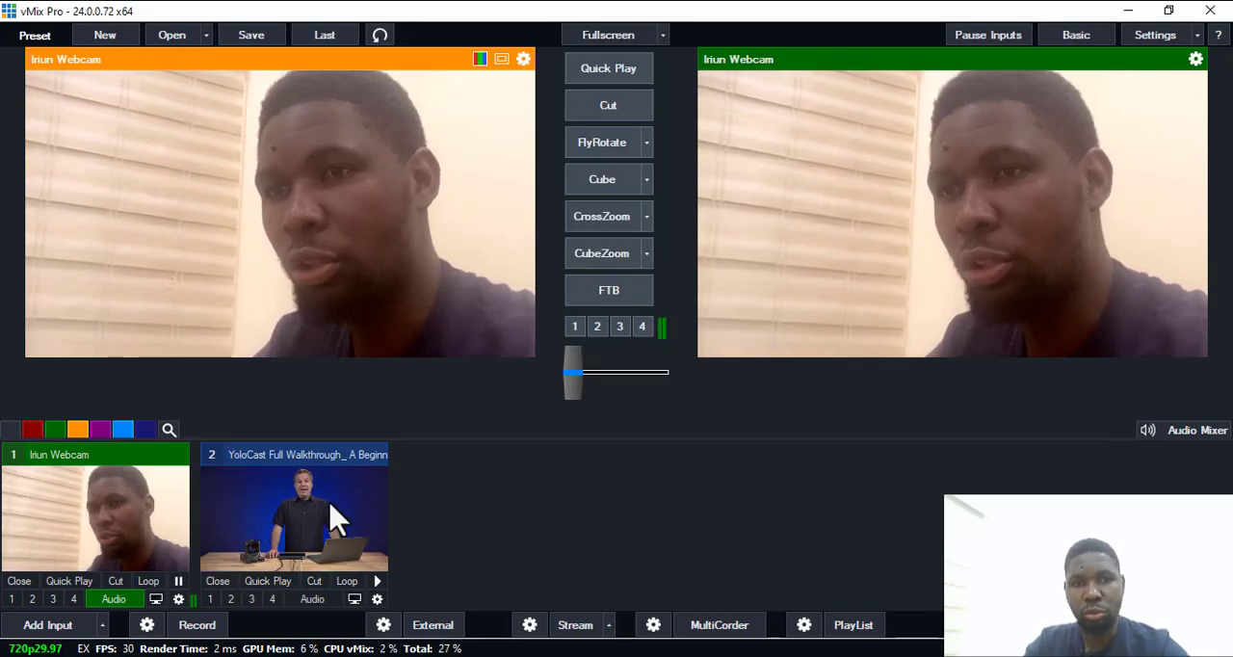
# Alternate the preview between the YoloCast video and the Iriun Webcam, leaving the YoloCast video in preview.
pyautogui.click(280, 525)
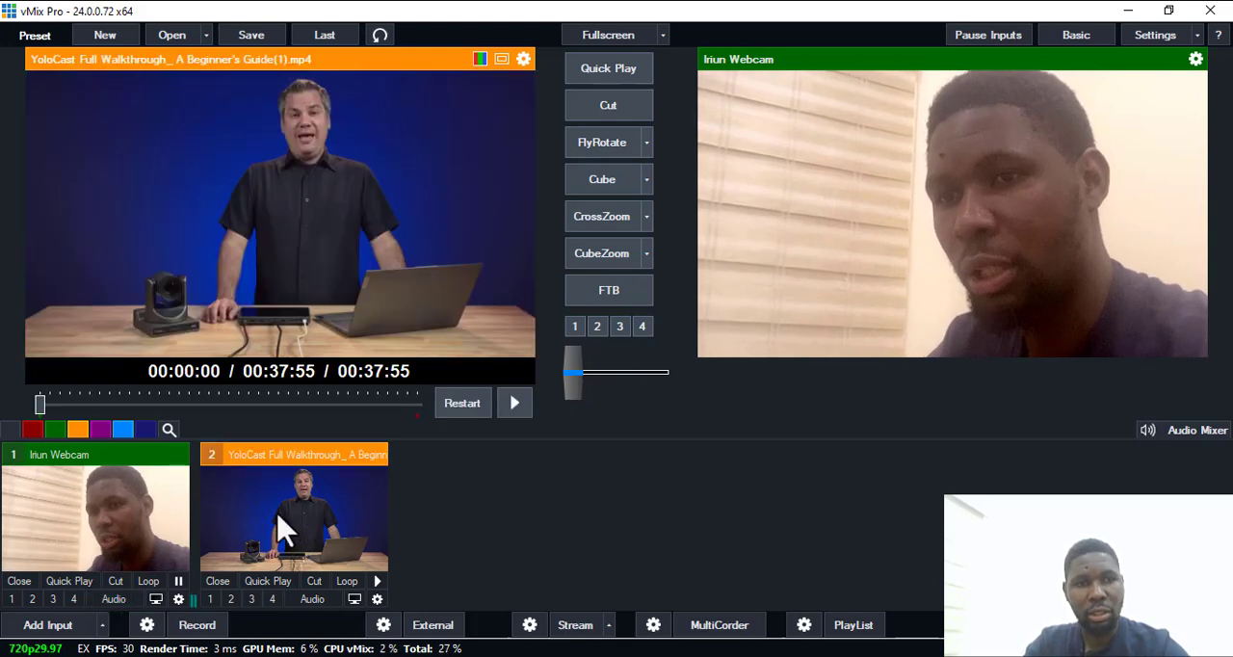
pyautogui.click(125, 533)
pyautogui.click(270, 528)
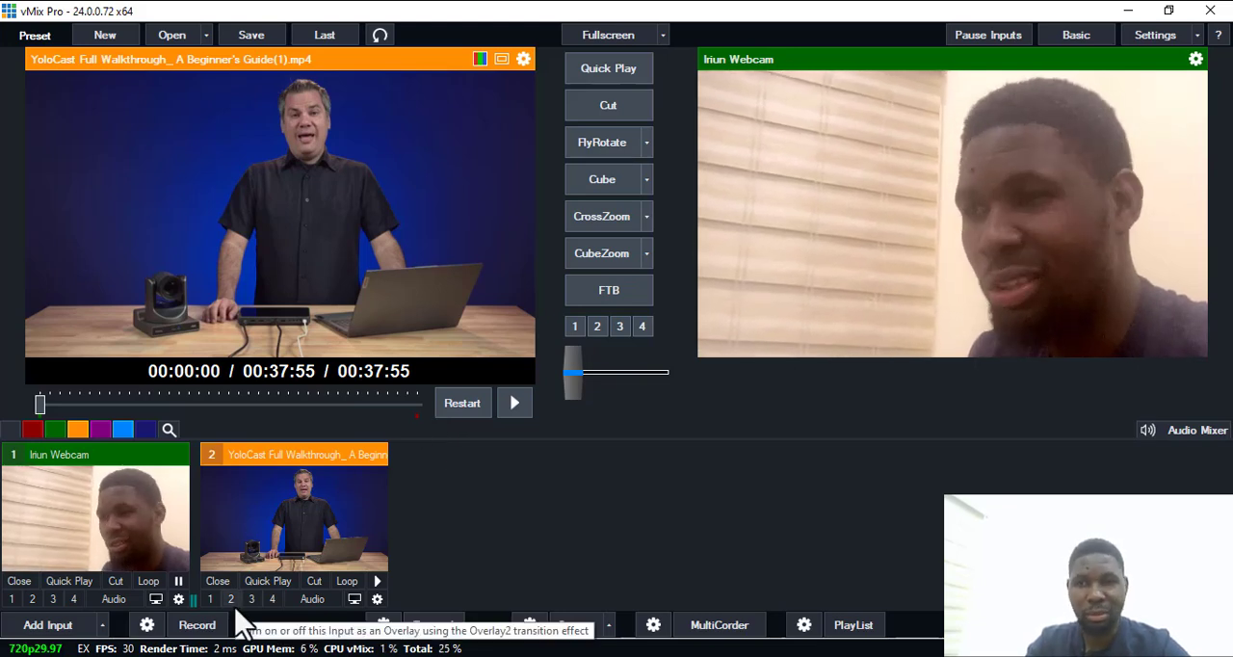
# Add the MultiViewHD title template from the MultiView category as input number 3.
pyautogui.click(67, 626)
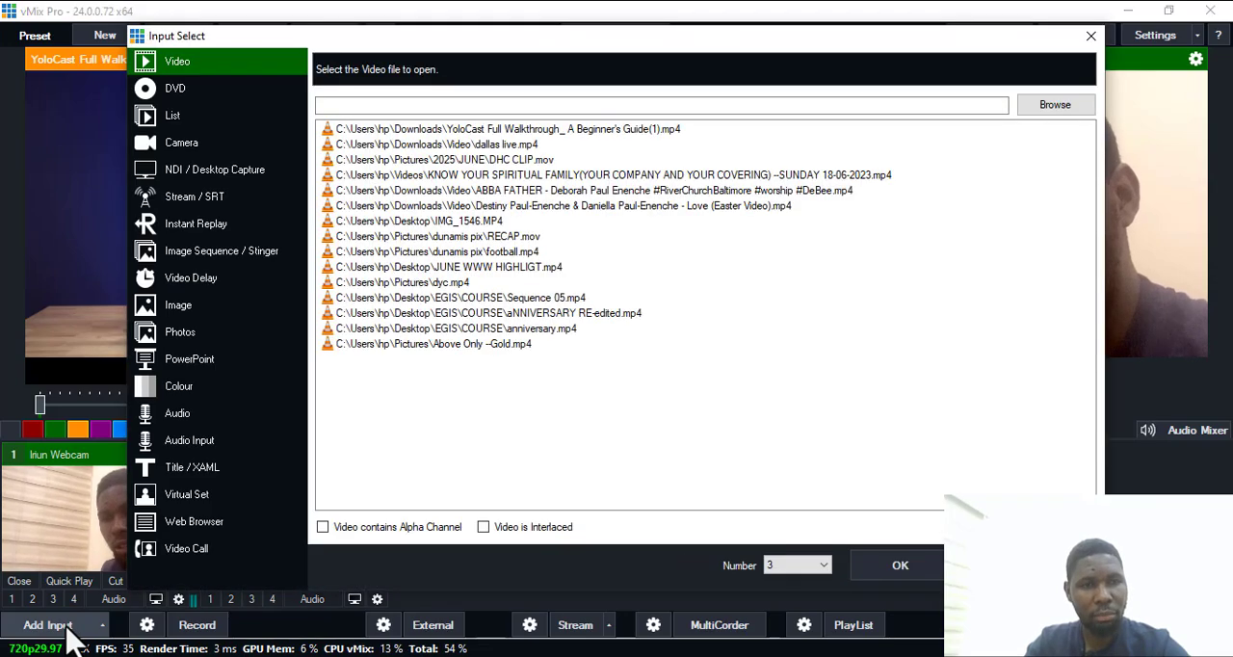
pyautogui.click(183, 470)
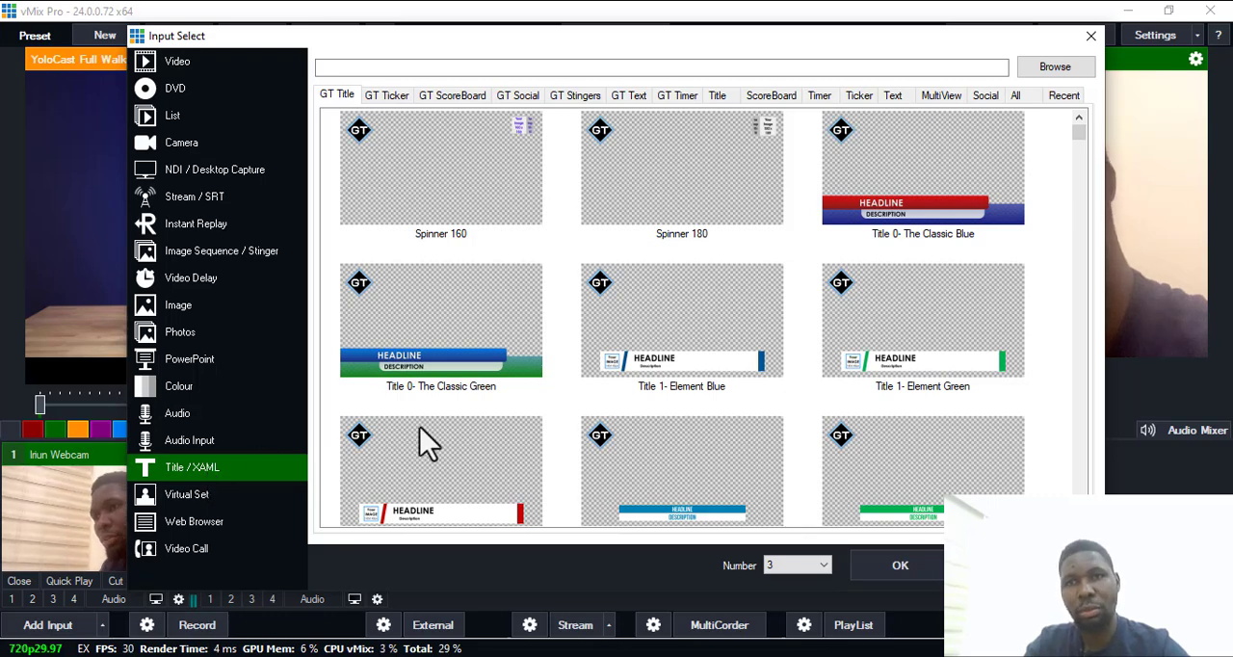
pyautogui.click(942, 96)
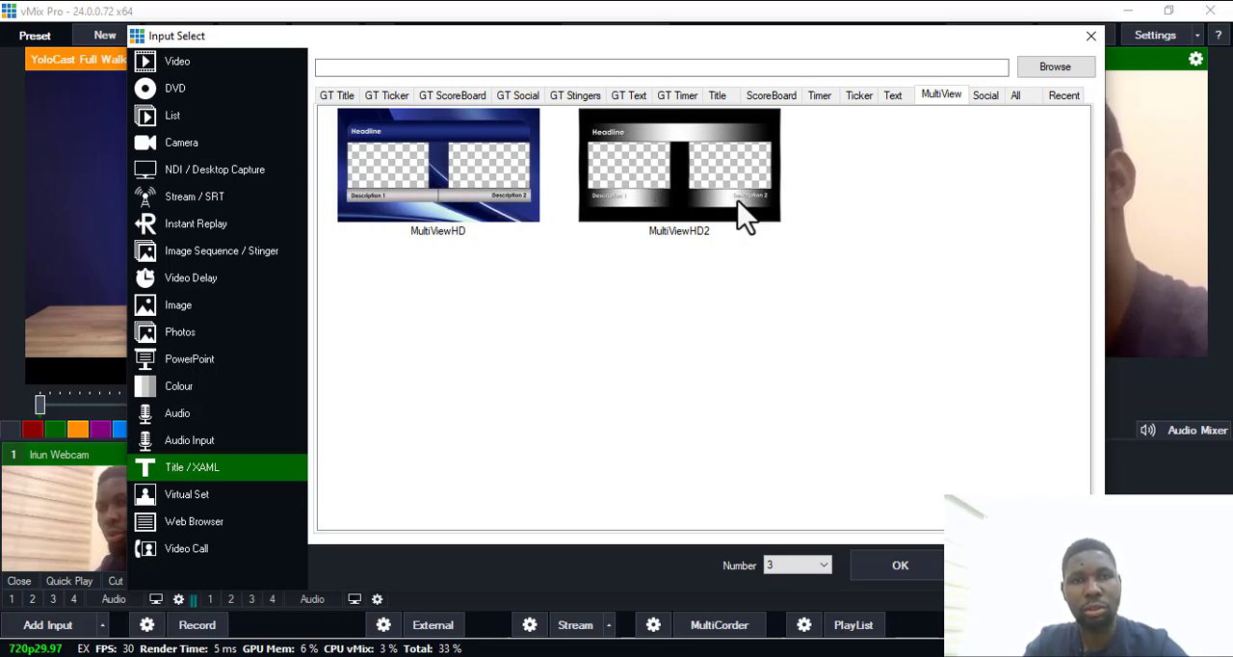
pyautogui.click(465, 204)
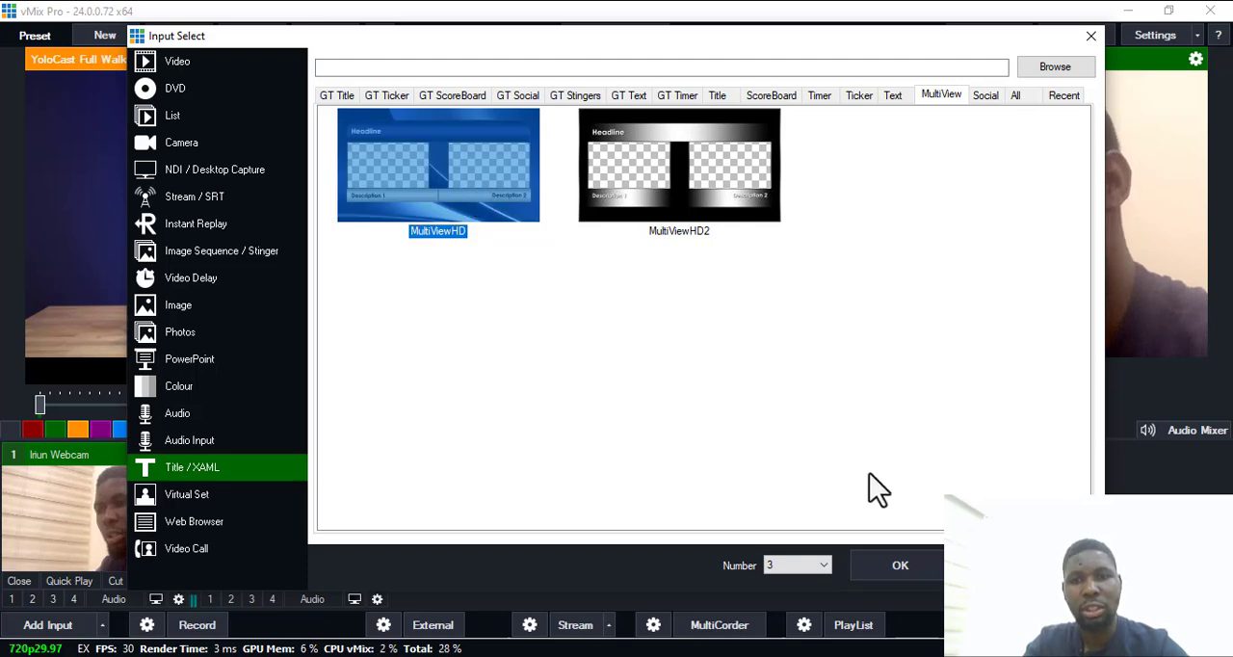
pyautogui.click(900, 569)
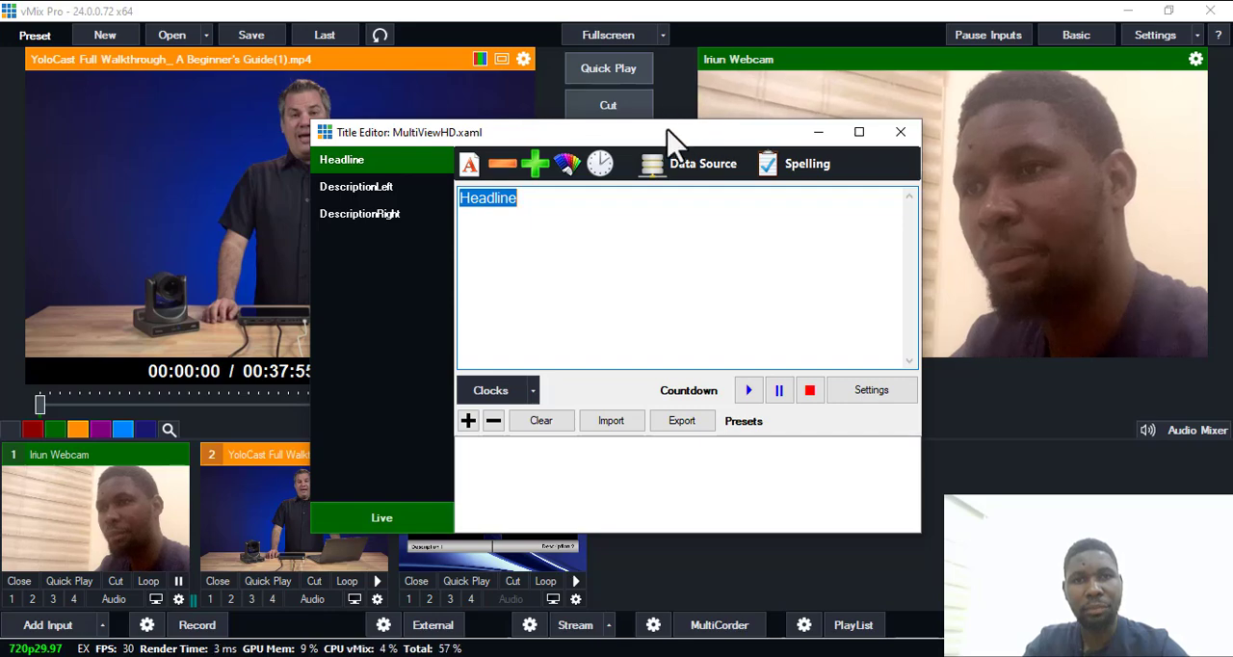
# Replace the MultiViewHD title's headline text with "creator's Economy", using the on-screen keyboard for some characters.
pyautogui.moveTo(672, 132); pyautogui.dragTo(961, 77)
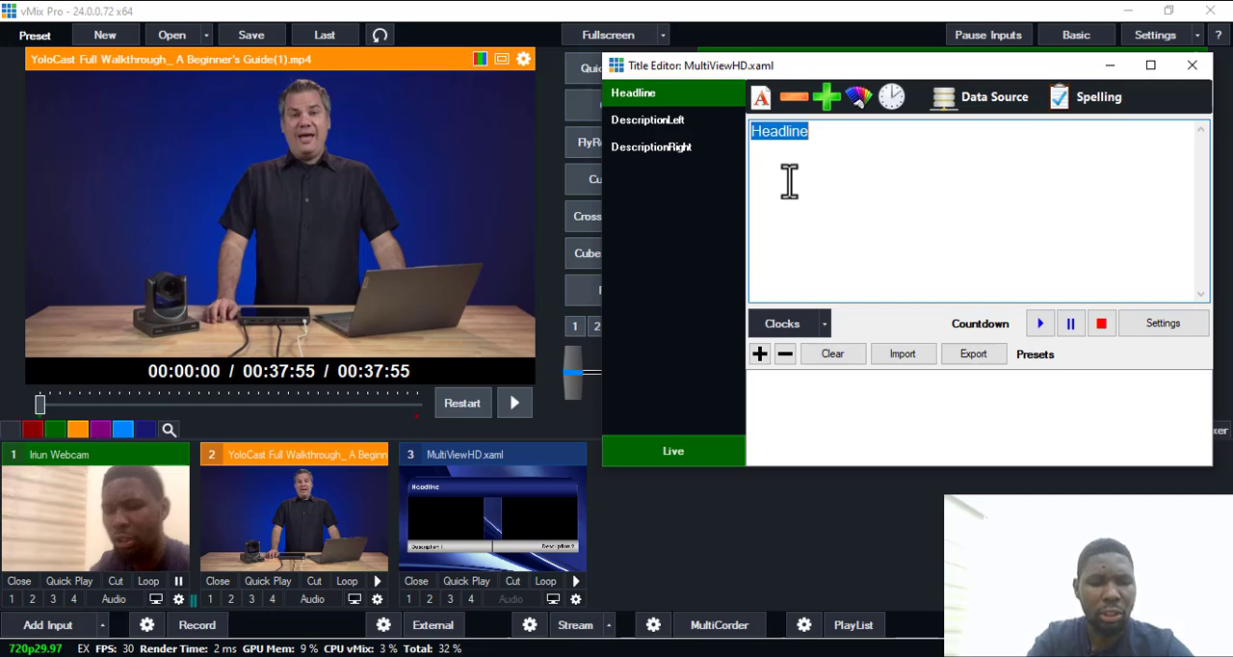
pyautogui.write('creat')
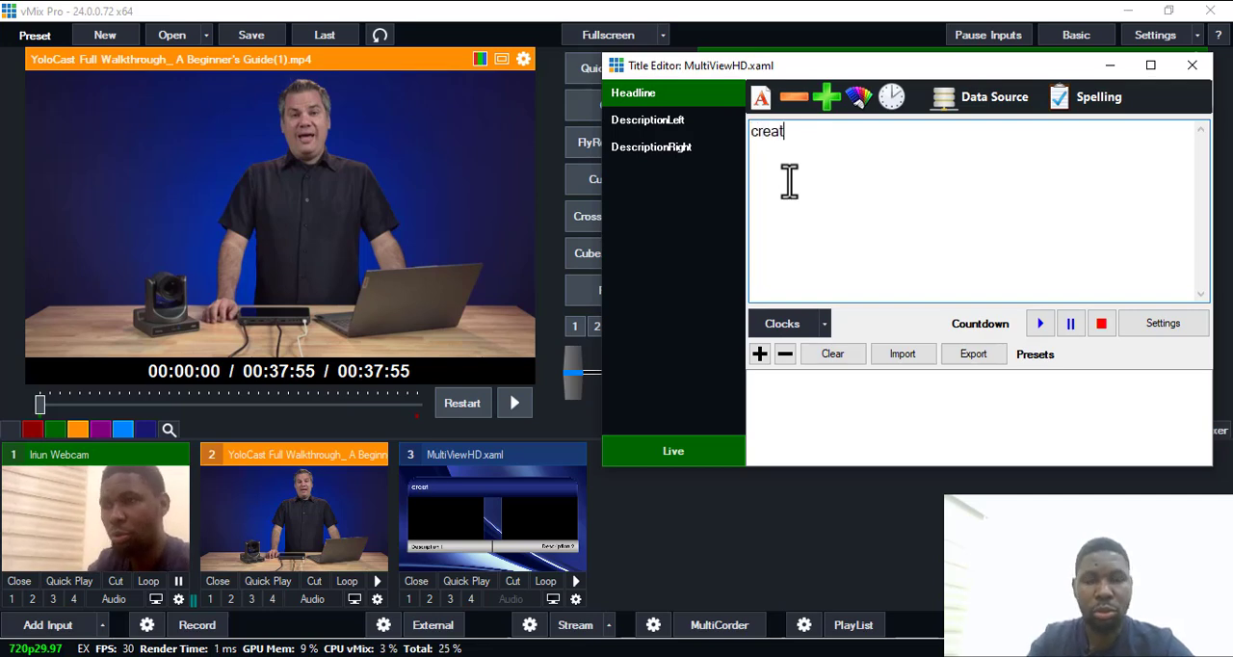
pyautogui.press('super+ctrl+o')
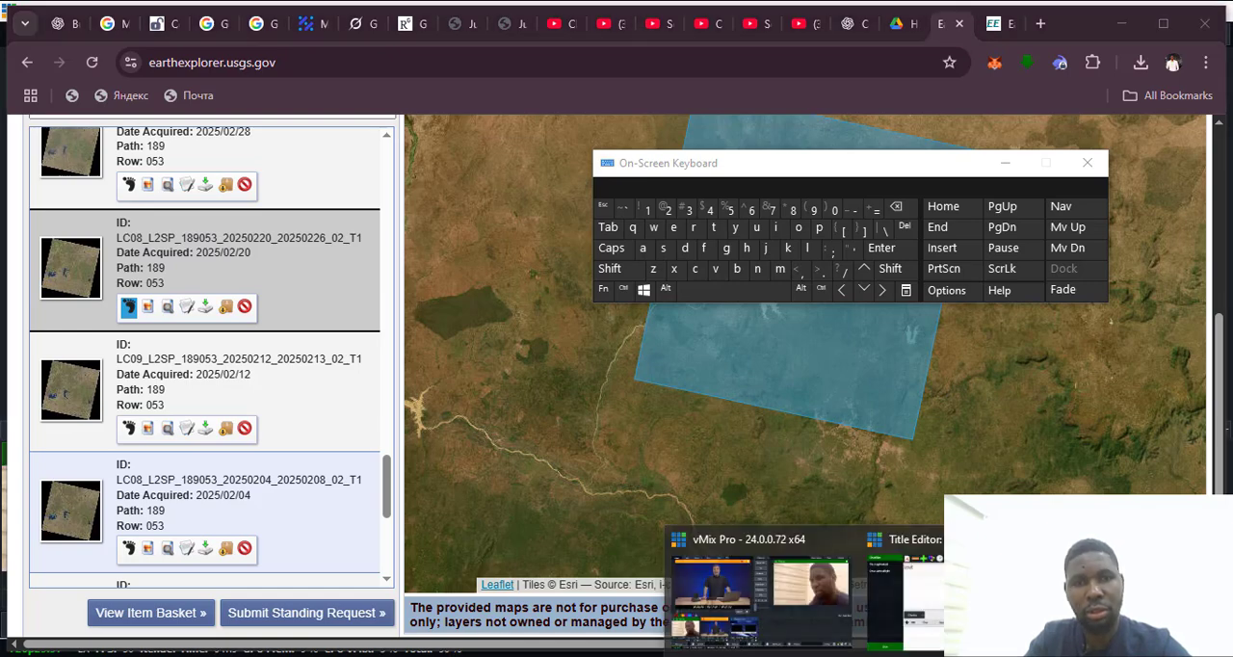
pyautogui.click(826, 622)
pyautogui.moveTo(779, 197); pyautogui.dragTo(820, 427)
pyautogui.click(817, 450)
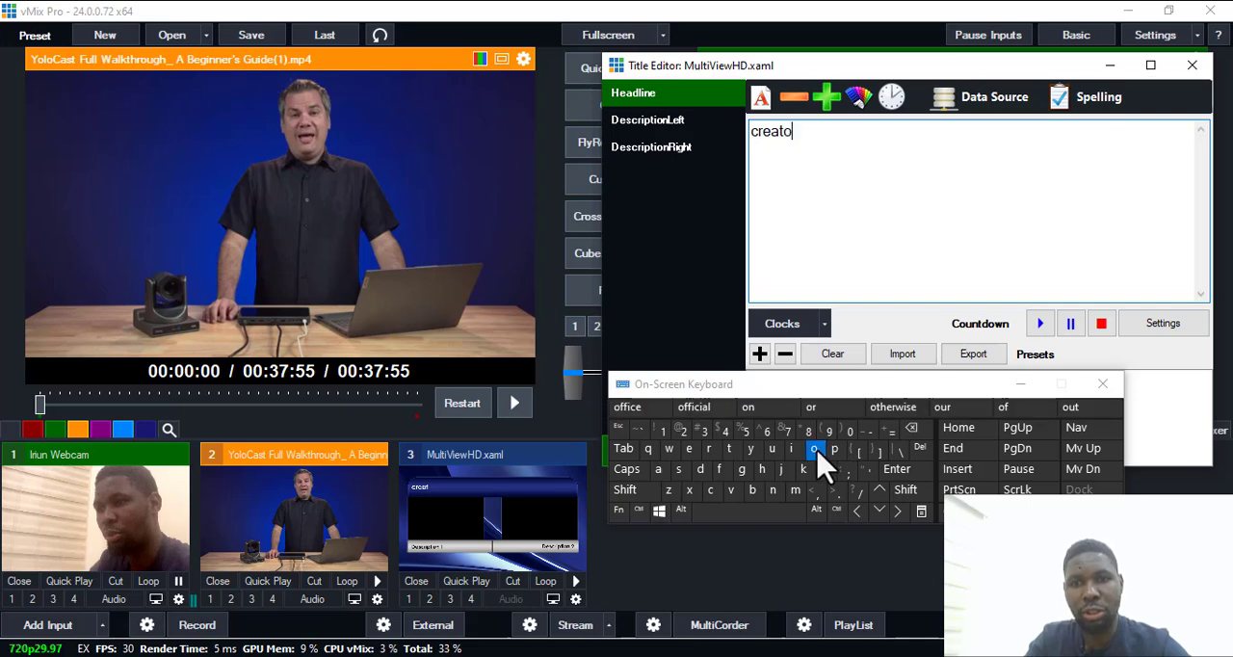
pyautogui.click(711, 450)
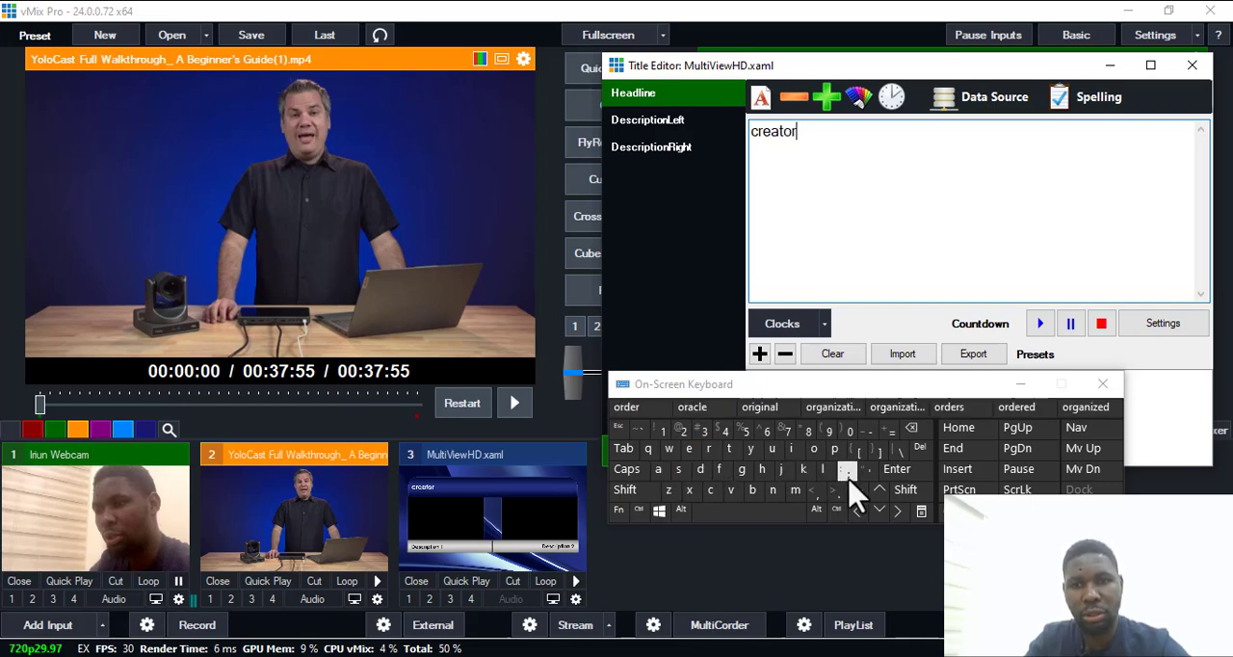
pyautogui.click(848, 470)
pyautogui.click(681, 469)
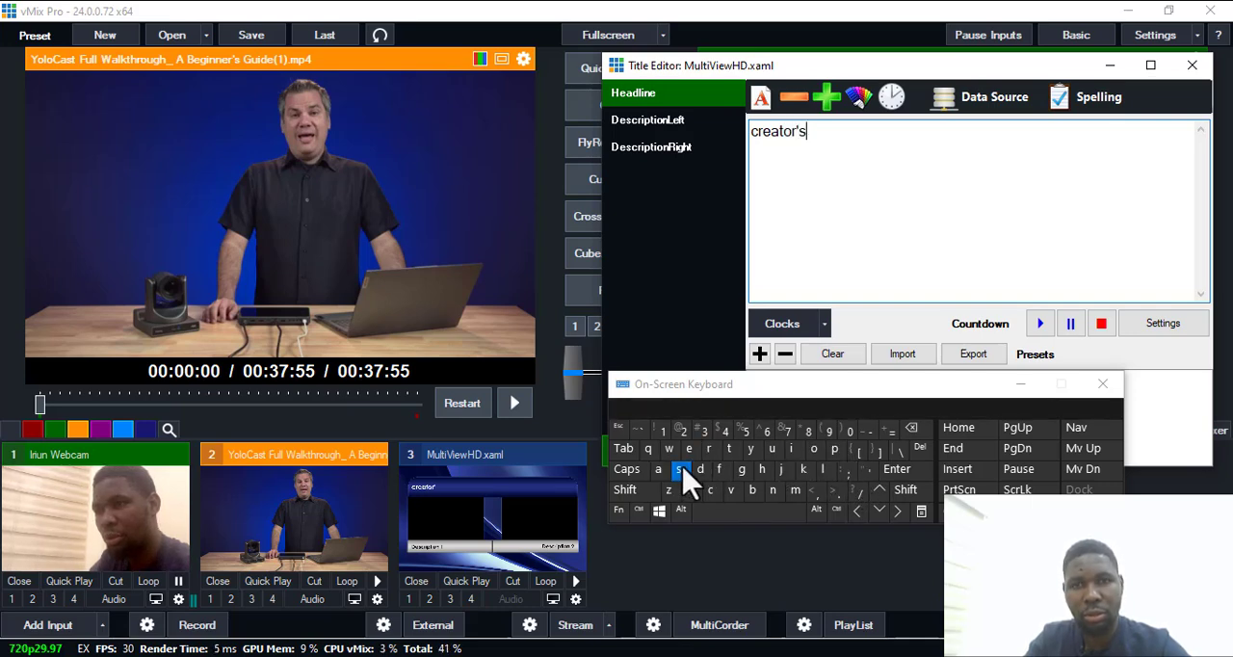
pyautogui.write('E')
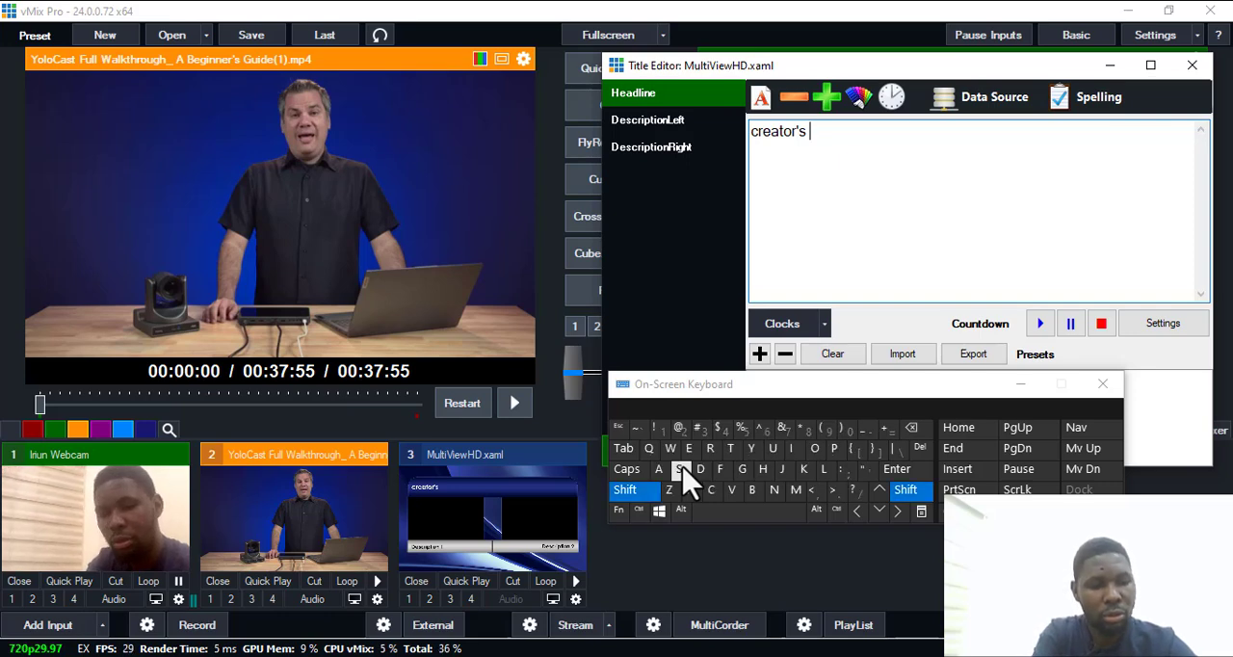
pyautogui.write('c')
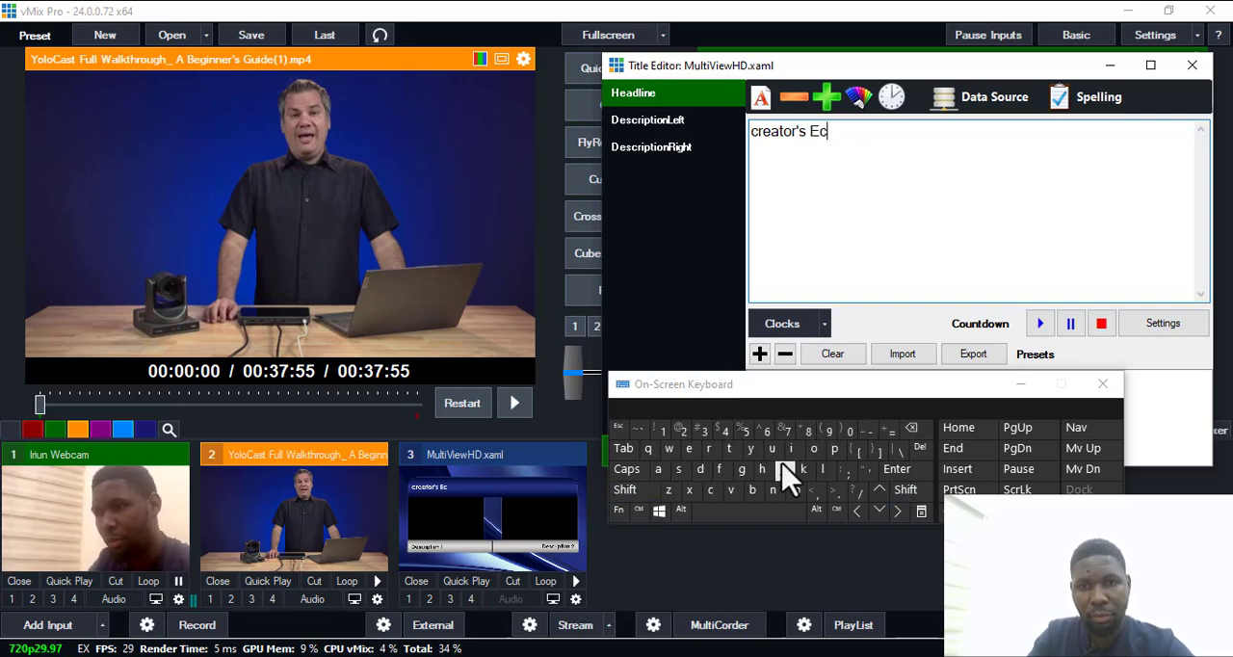
pyautogui.click(816, 450)
pyautogui.write('n')
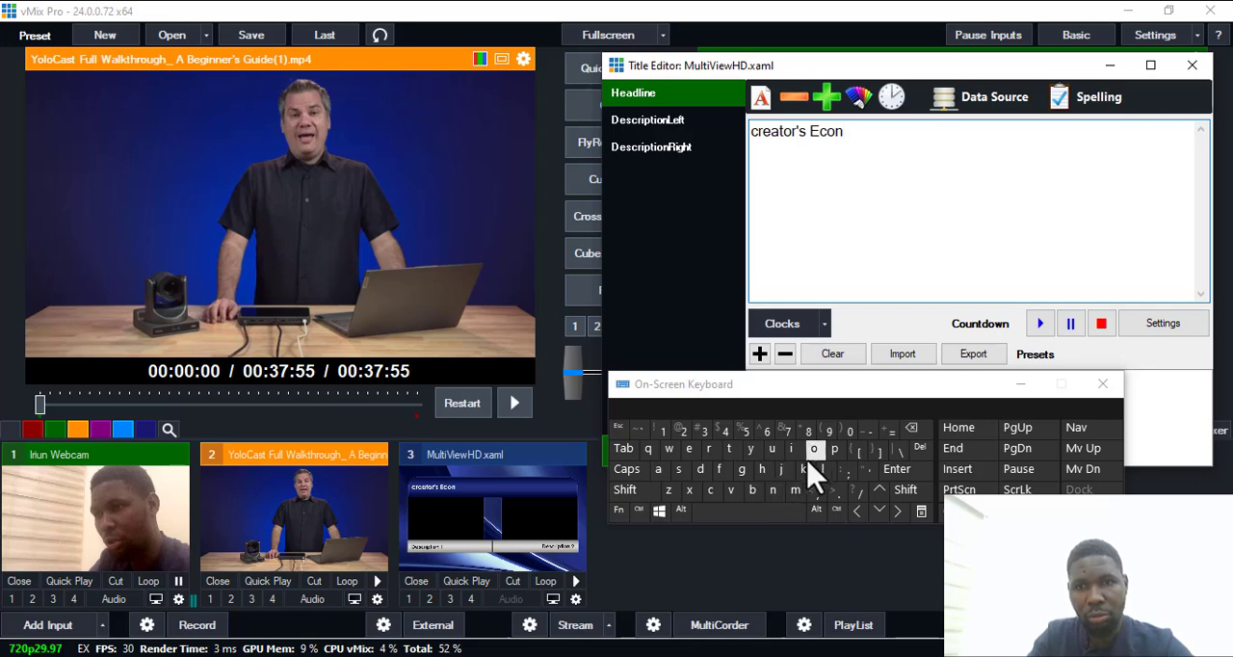
pyautogui.click(815, 449)
pyautogui.click(796, 491)
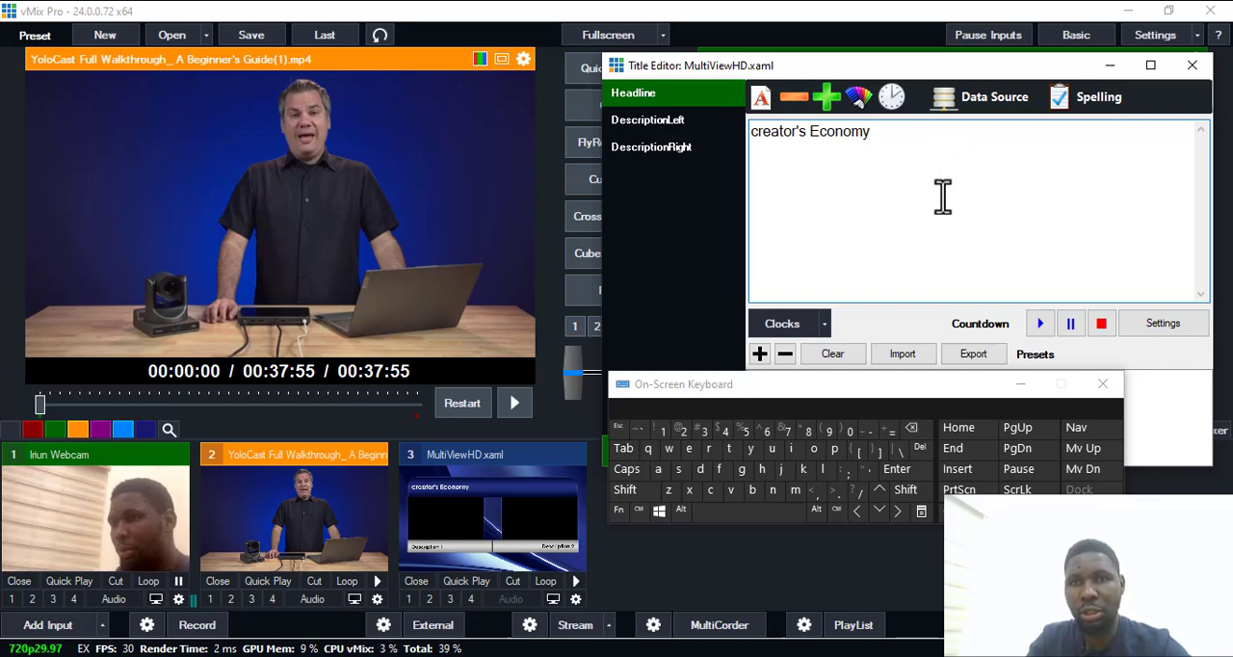
# Replace the "Description 1" text of the DescriptionLeft field with the first person's name.
pyautogui.moveTo(903, 390); pyautogui.dragTo(838, 480)
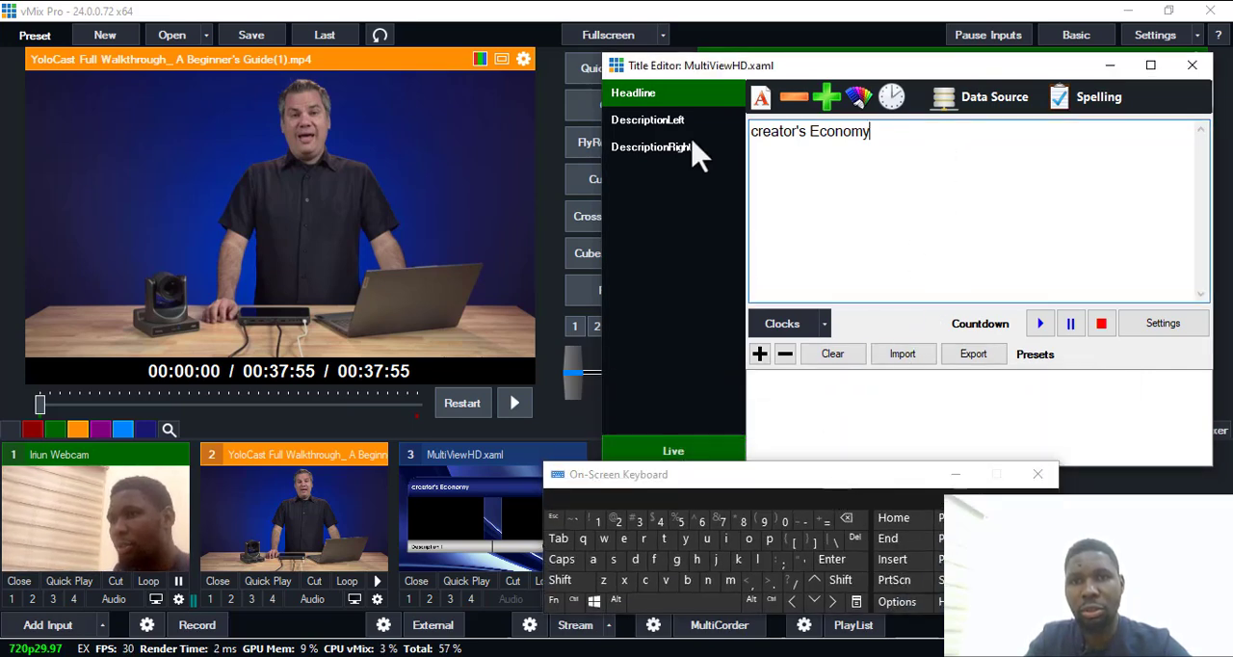
pyautogui.click(665, 123)
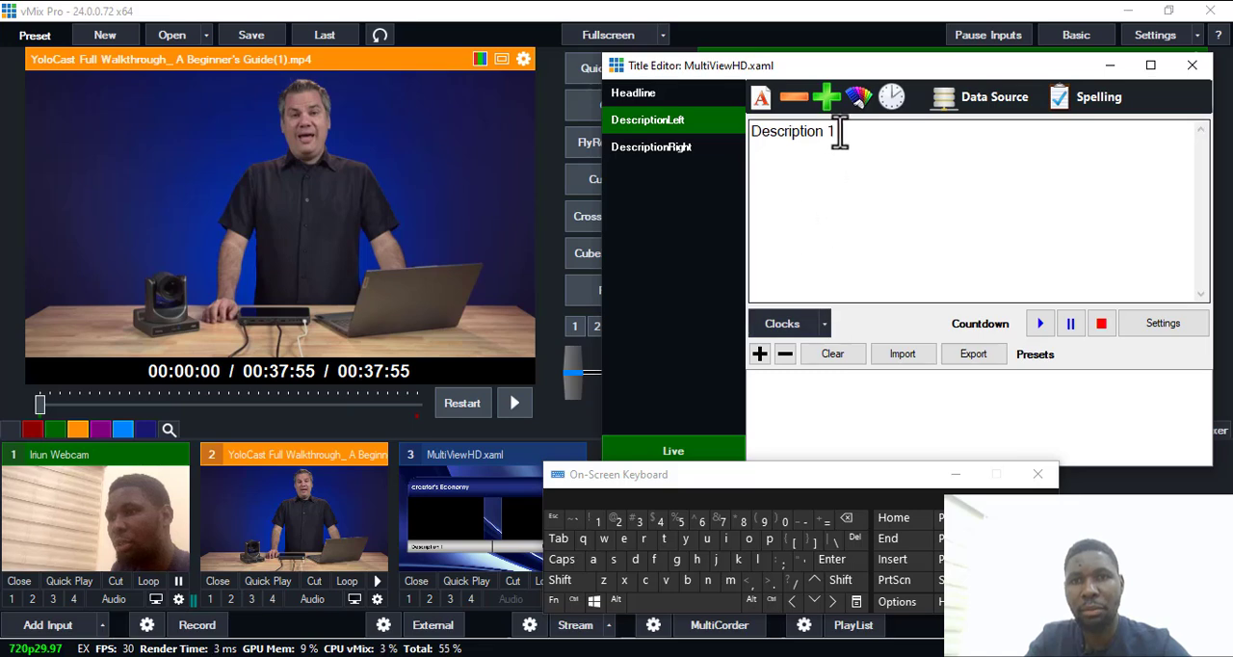
pyautogui.moveTo(853, 134); pyautogui.dragTo(747, 154)
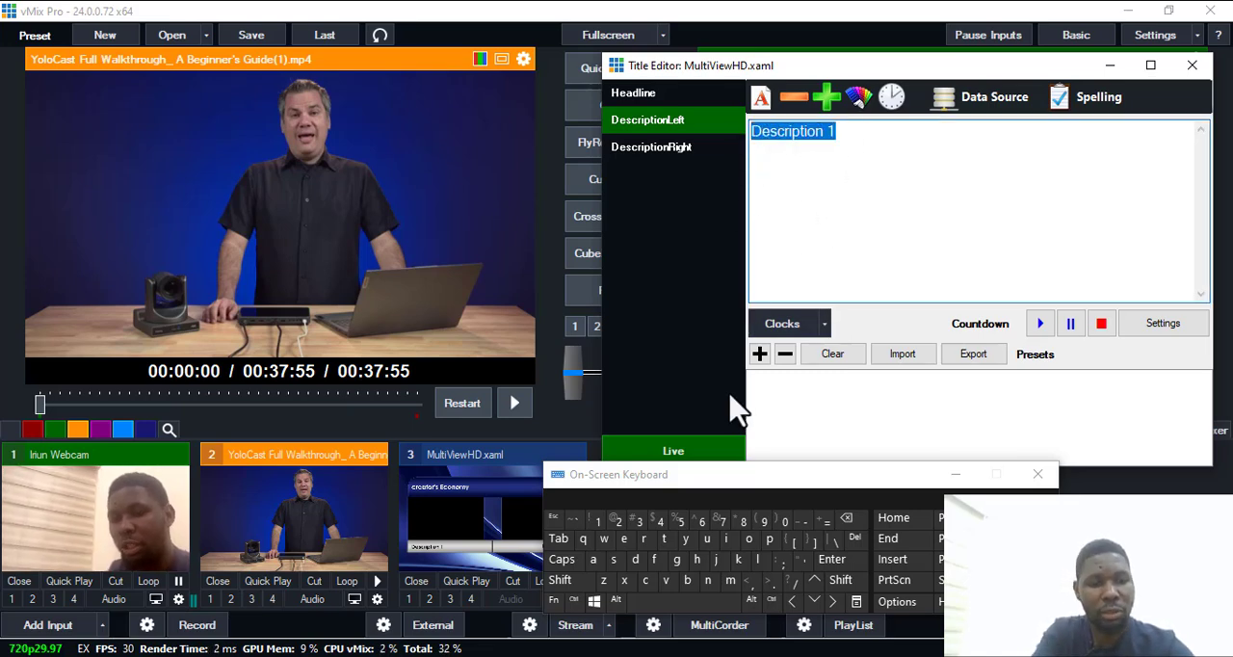
pyautogui.write('S')
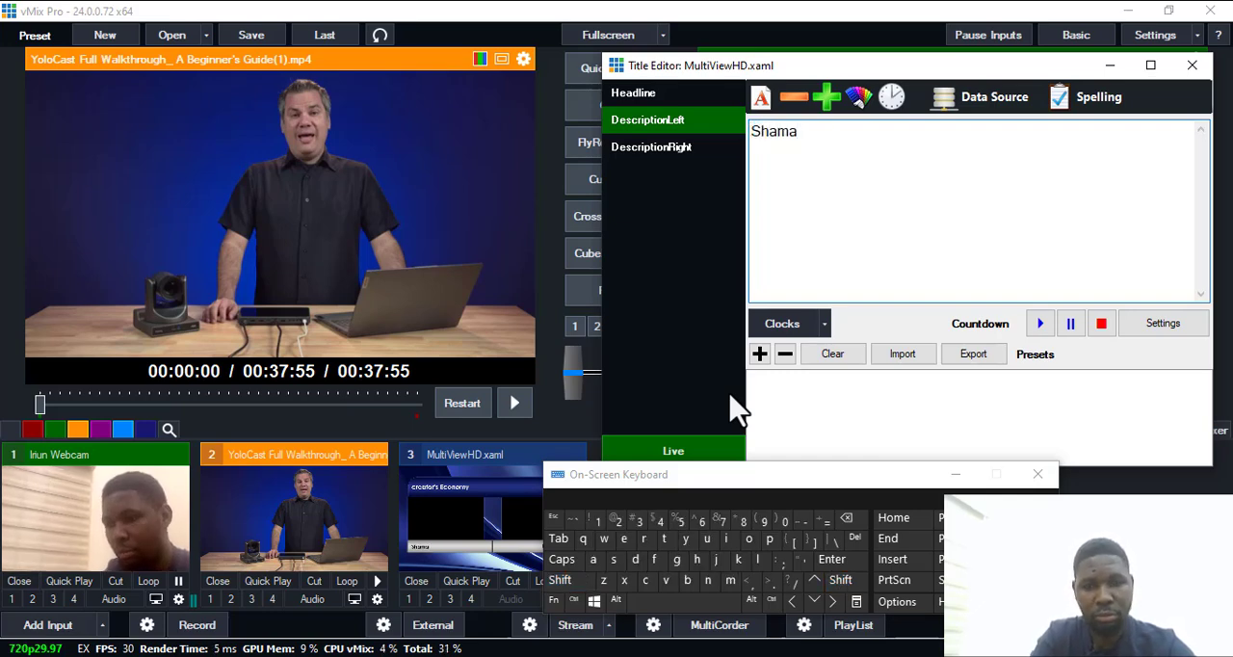
pyautogui.write('hamki')
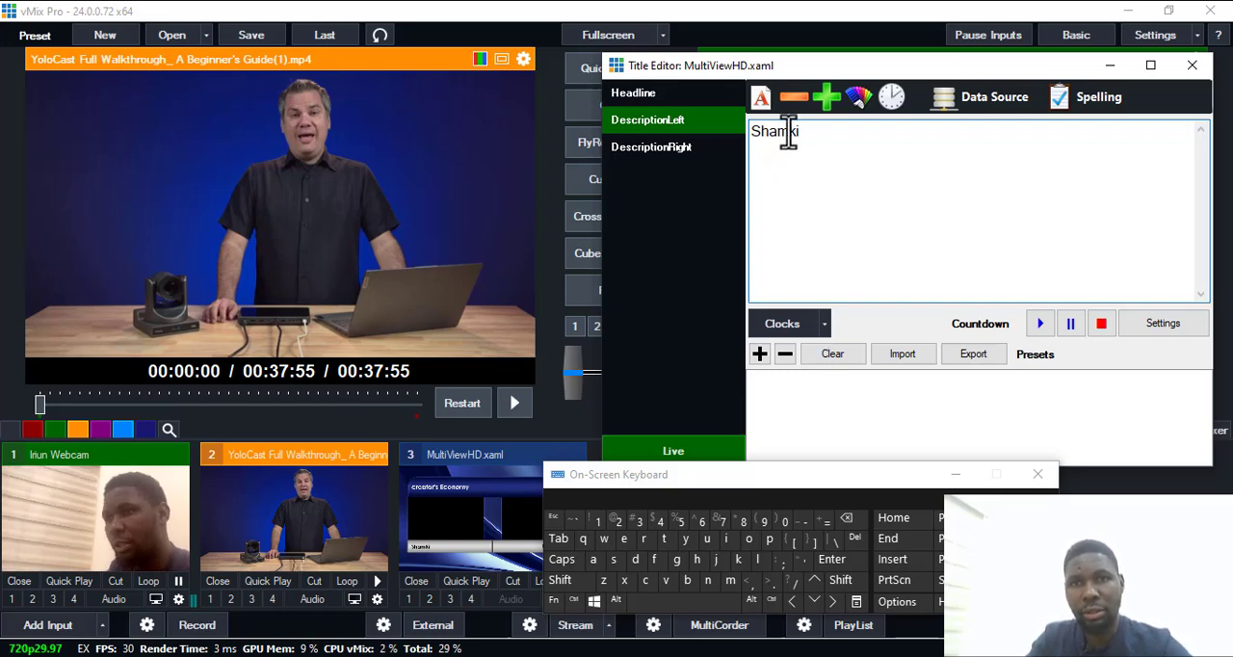
# Replace the DescriptionRight field's "Description 2" text with "Speaker 2:" followed by the second speaker's name.
pyautogui.click(674, 149)
pyautogui.moveTo(844, 136); pyautogui.dragTo(648, 130)
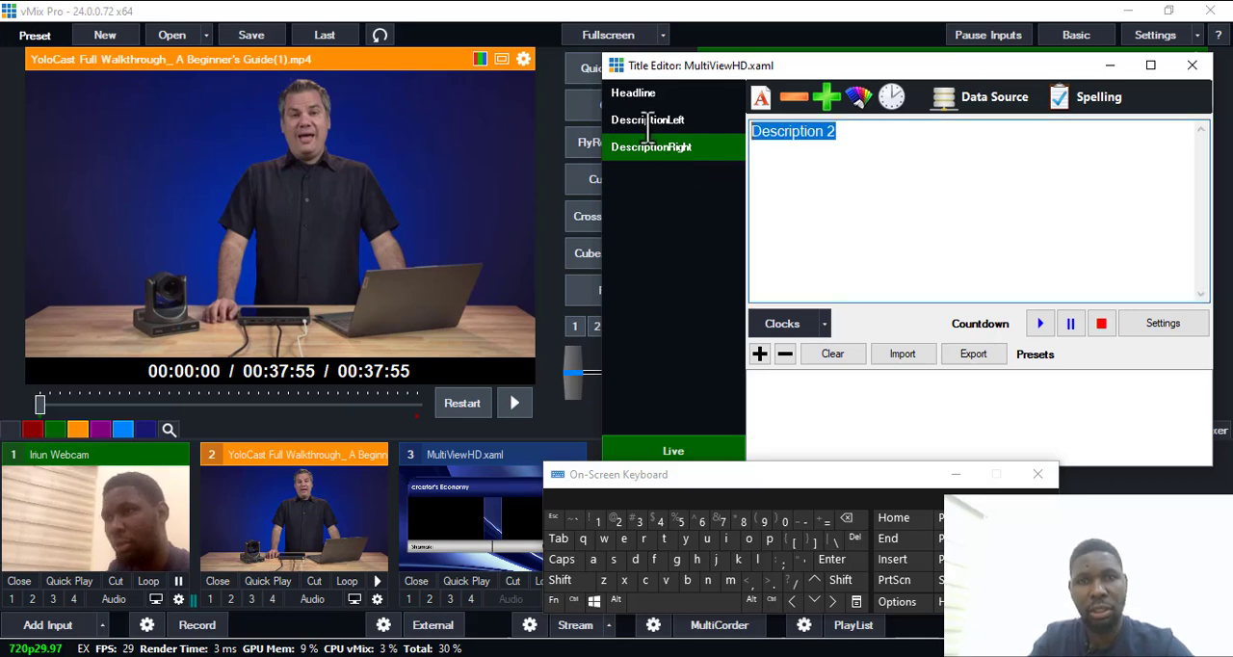
pyautogui.press('shift')
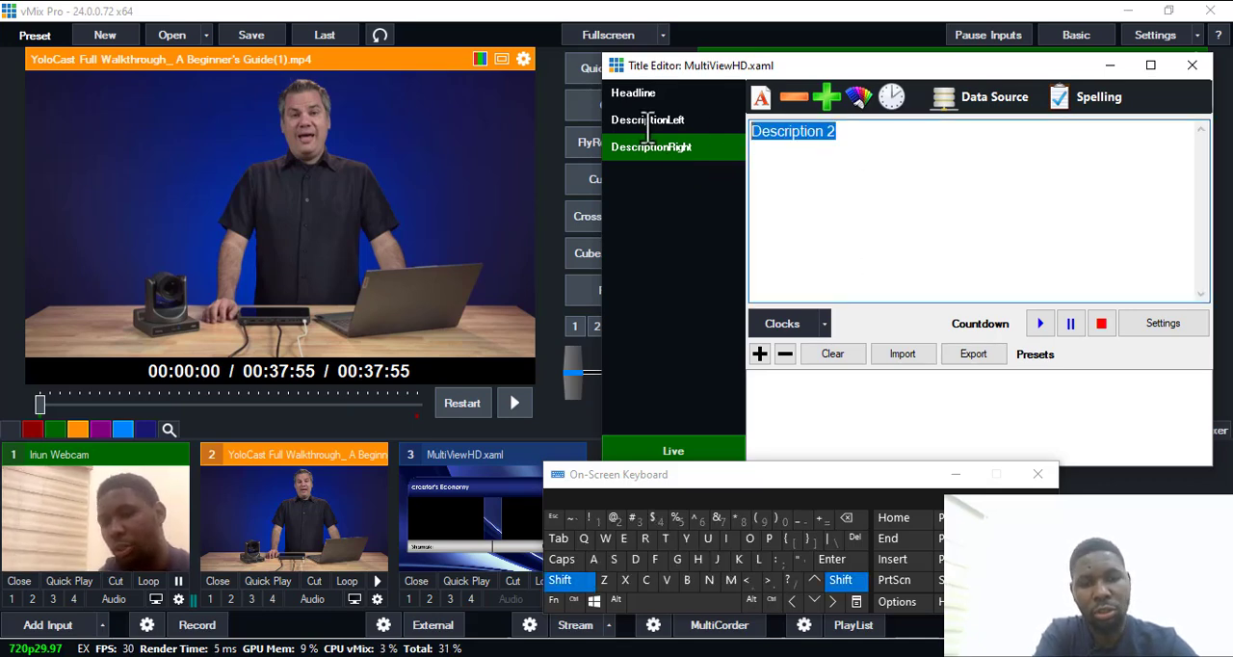
pyautogui.write('Yama')
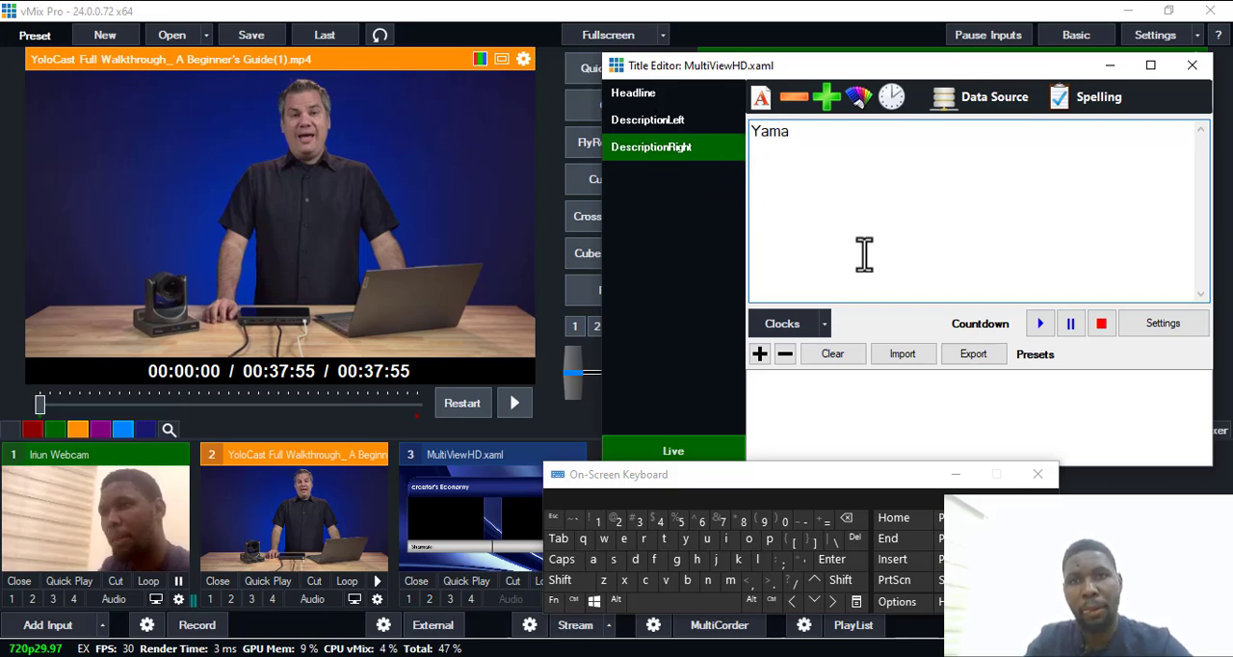
pyautogui.click(752, 132)
pyautogui.write('S')
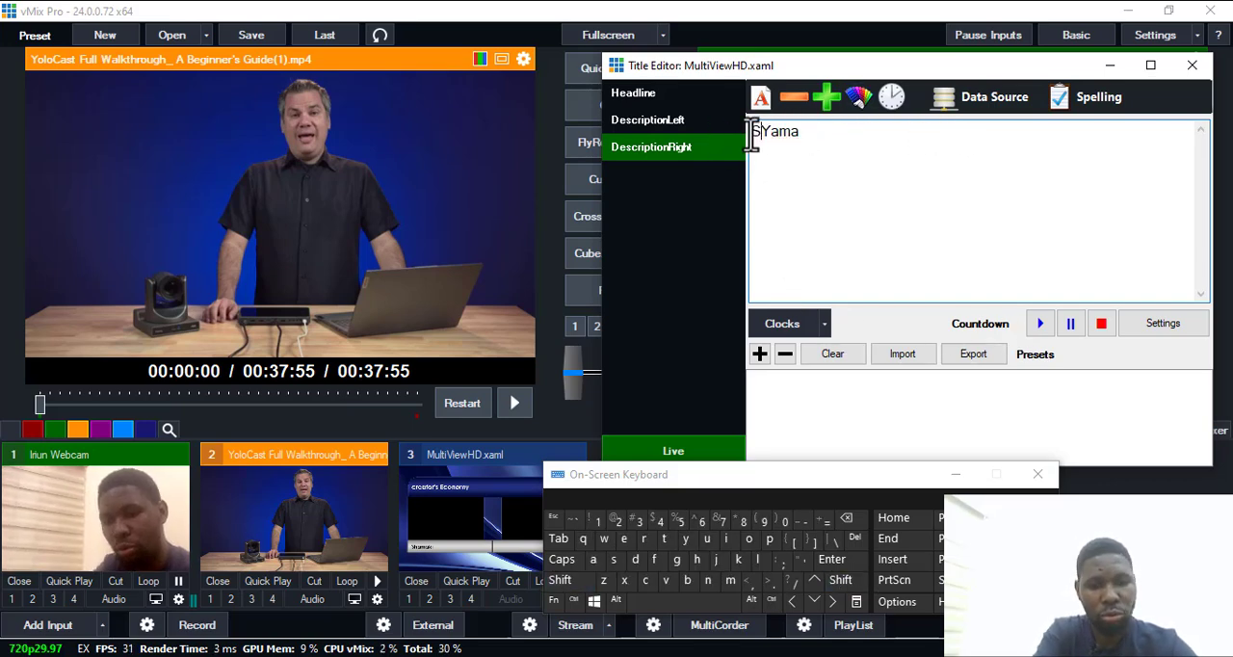
pyautogui.write('peaker 2')
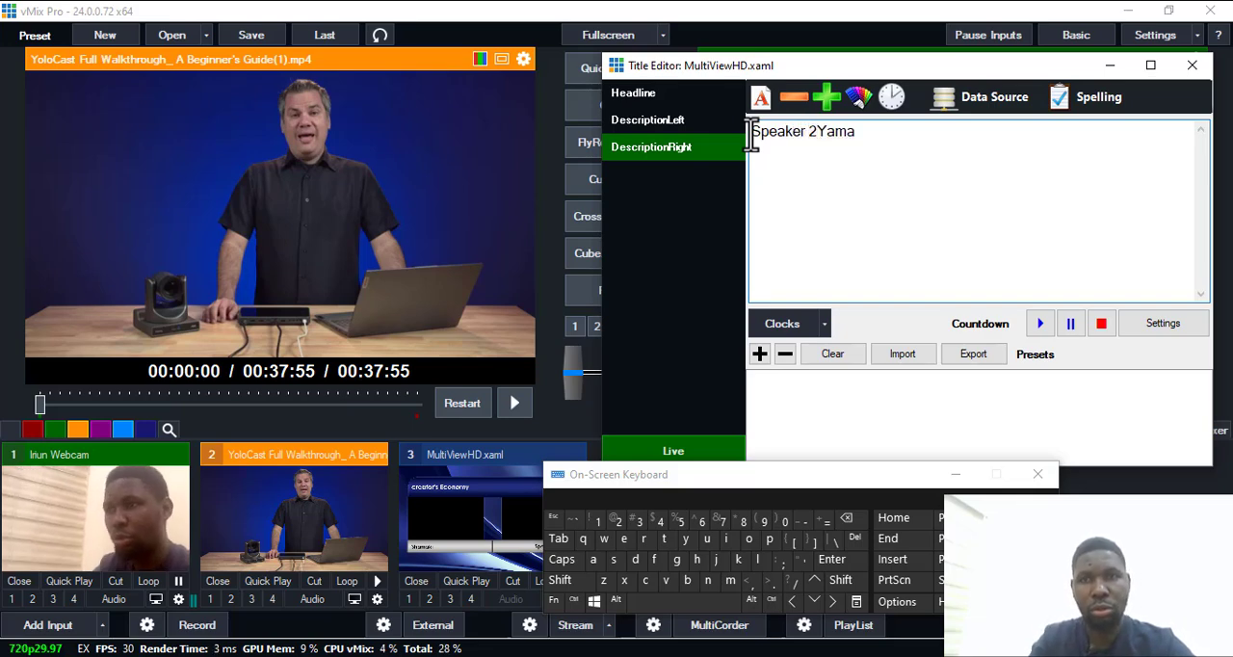
pyautogui.write(':')
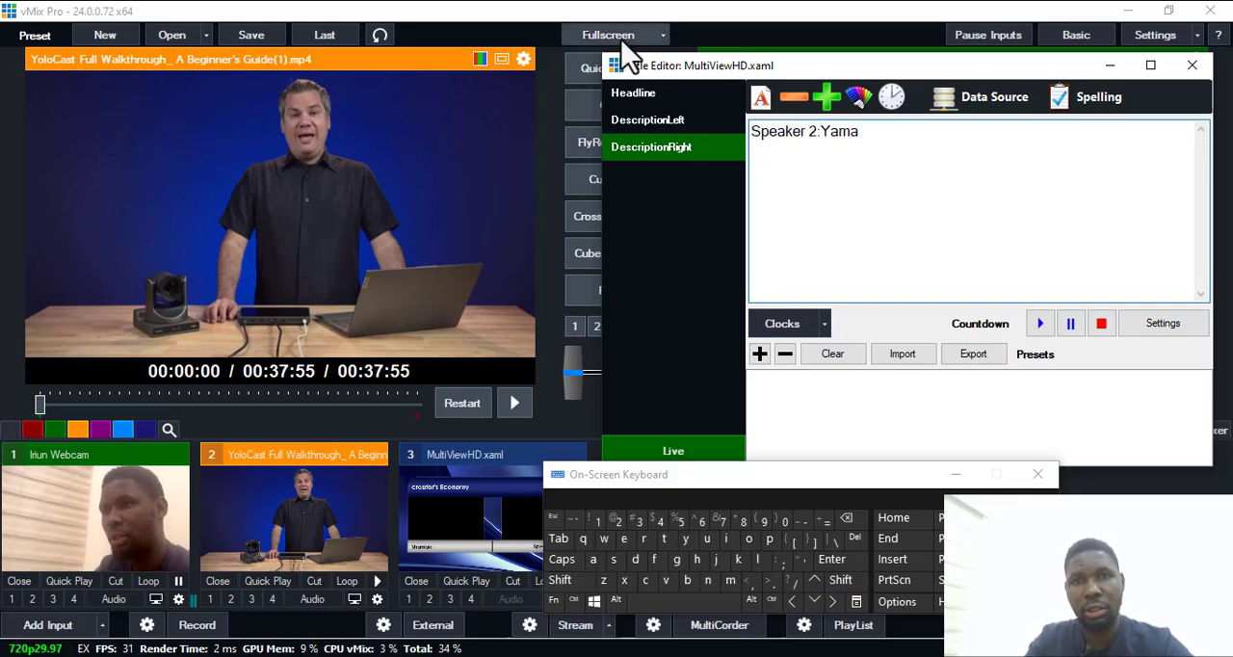
# Insert "Speaker 1: " before the name in the DescriptionLeft field.
pyautogui.click(656, 123)
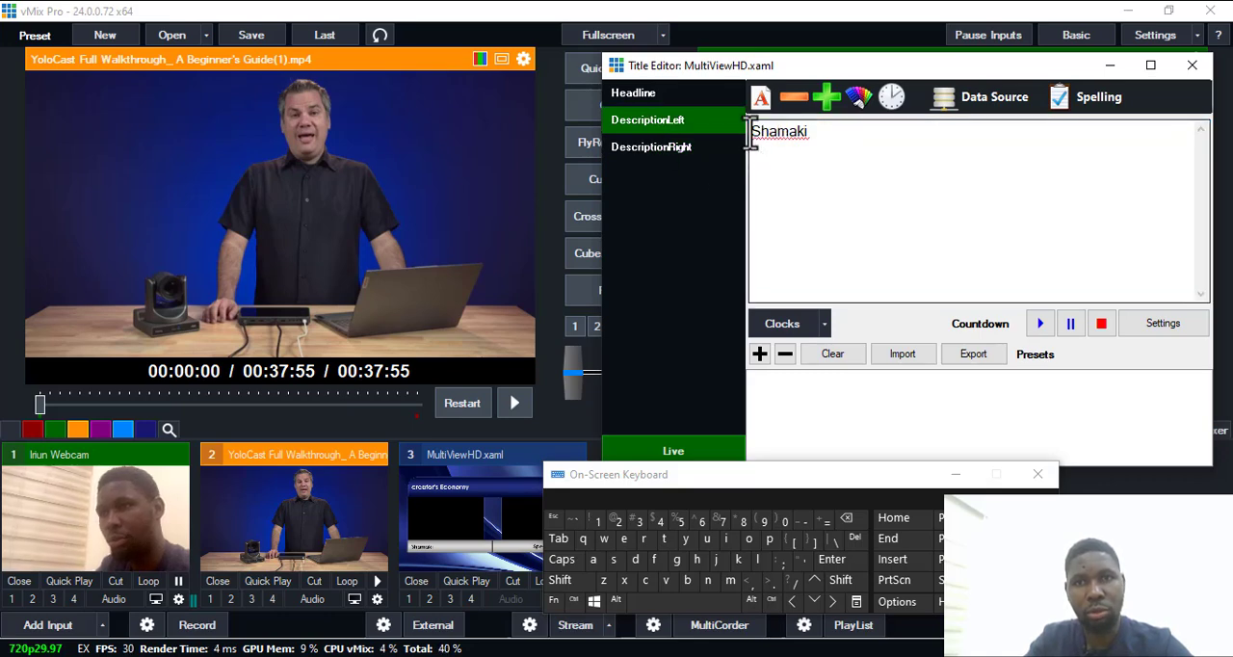
pyautogui.write('Sp')
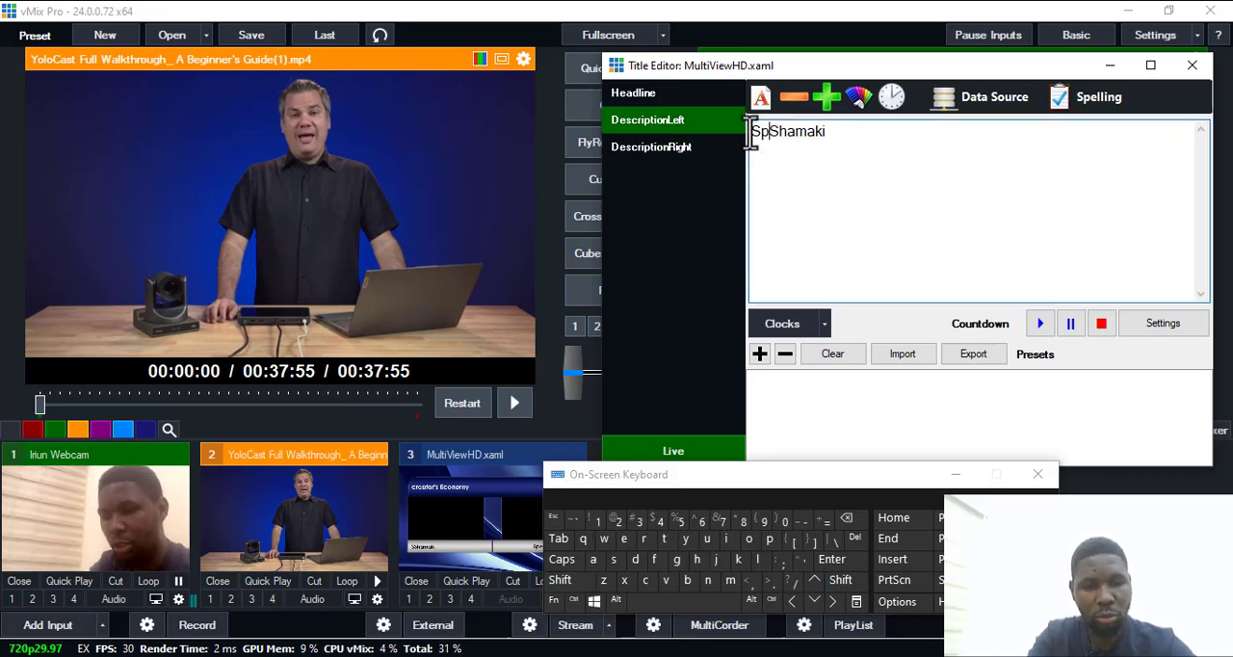
pyautogui.write('eaker')
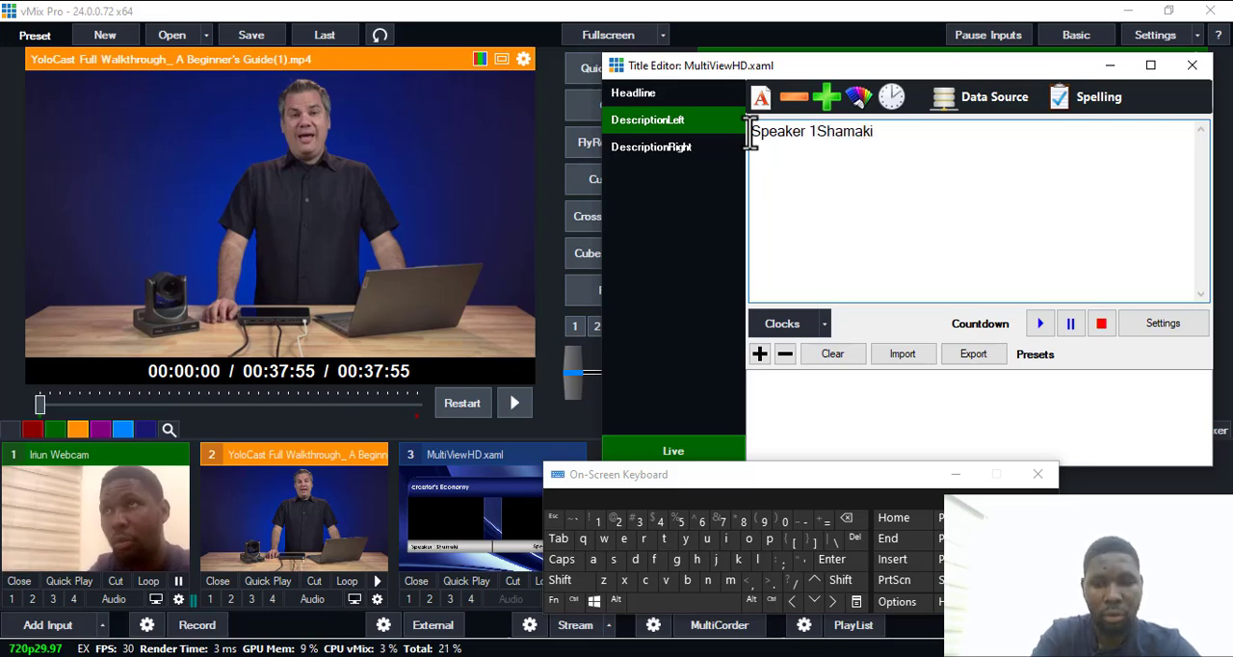
pyautogui.write(' 1:')
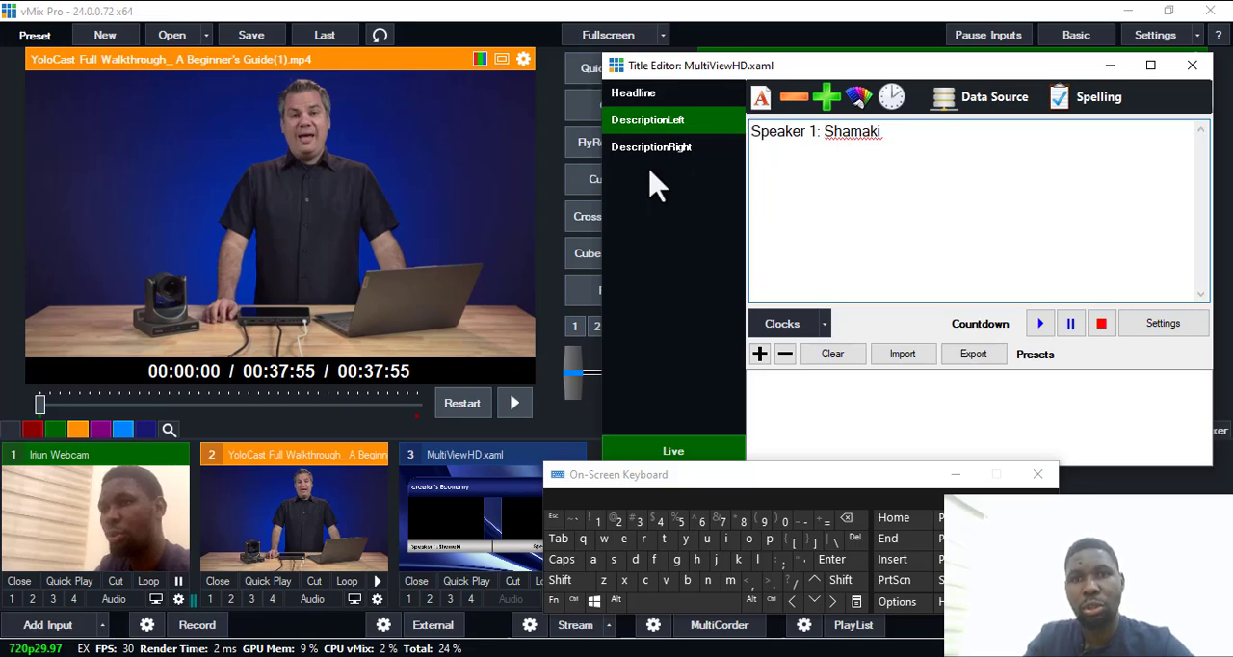
# Turn off Live updating for the MultiViewHD title and close its editor, moving the on-screen keyboard out of the way.
pyautogui.moveTo(897, 491); pyautogui.dragTo(754, 586)
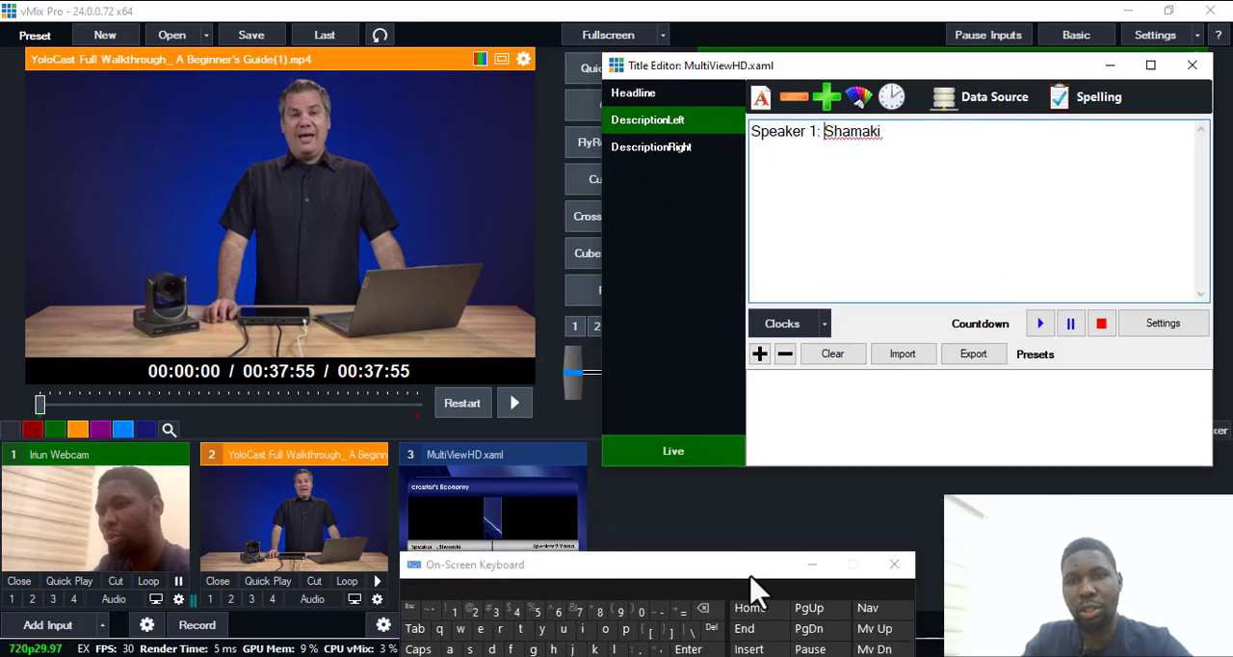
pyautogui.click(684, 457)
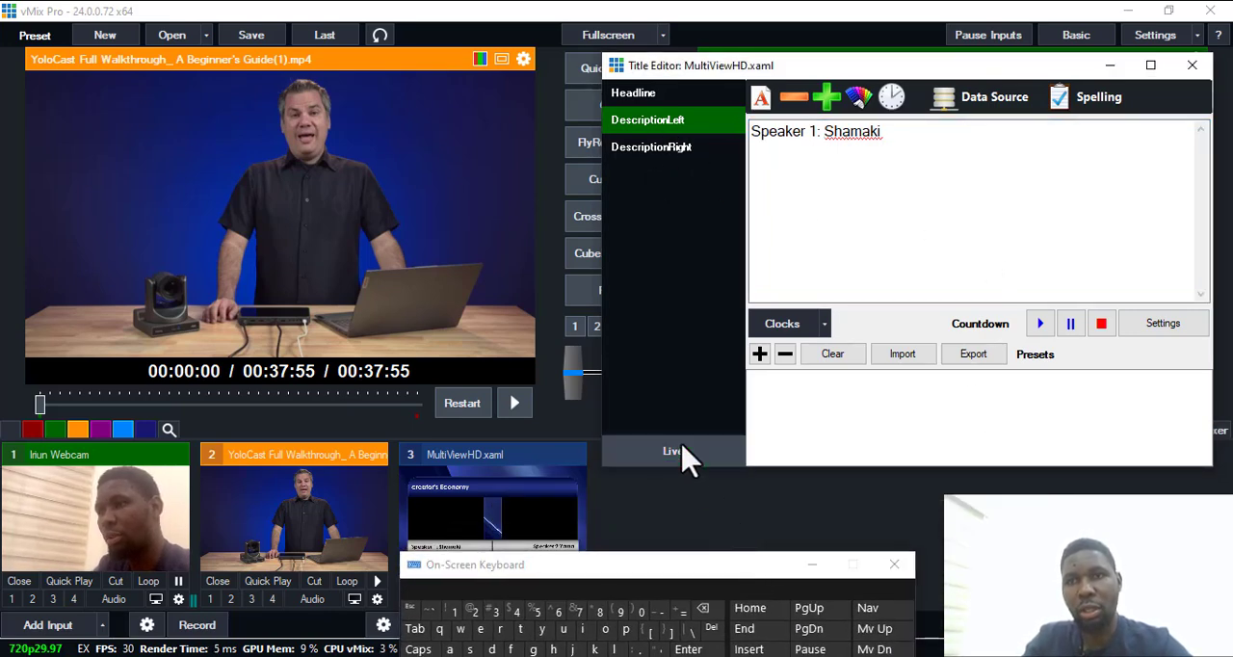
pyautogui.click(1193, 66)
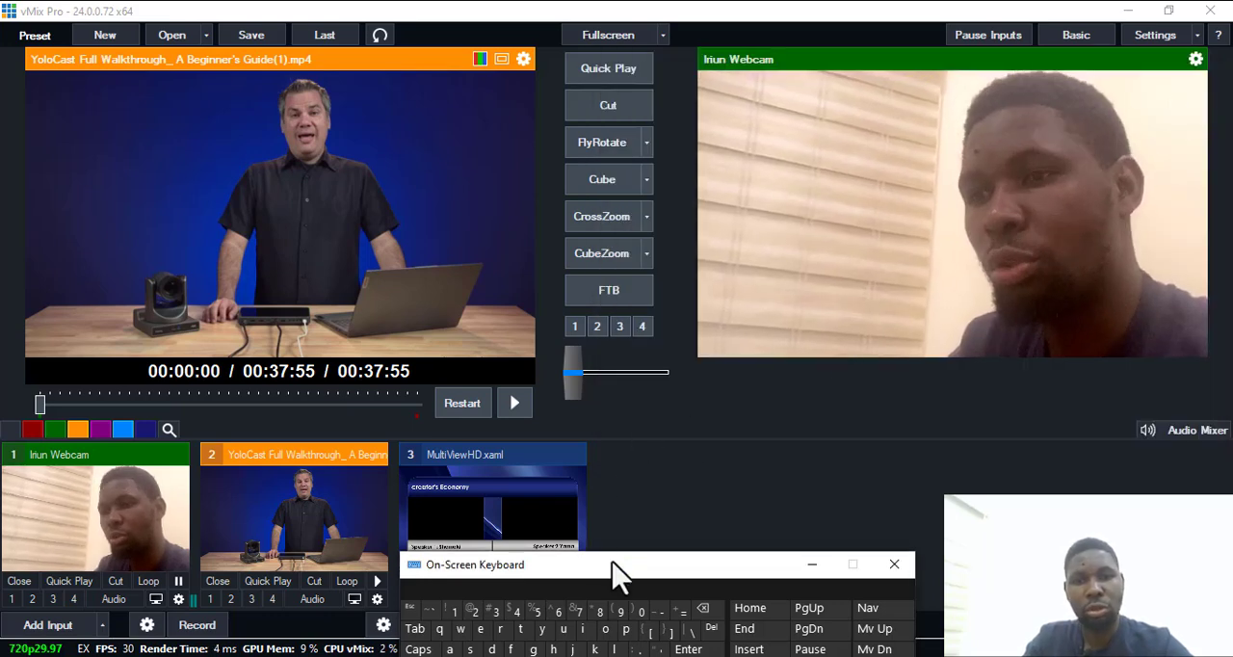
# Minimize the on-screen keyboard and put the MultiViewHD title in preview.
pyautogui.moveTo(617, 571); pyautogui.dragTo(1018, 473)
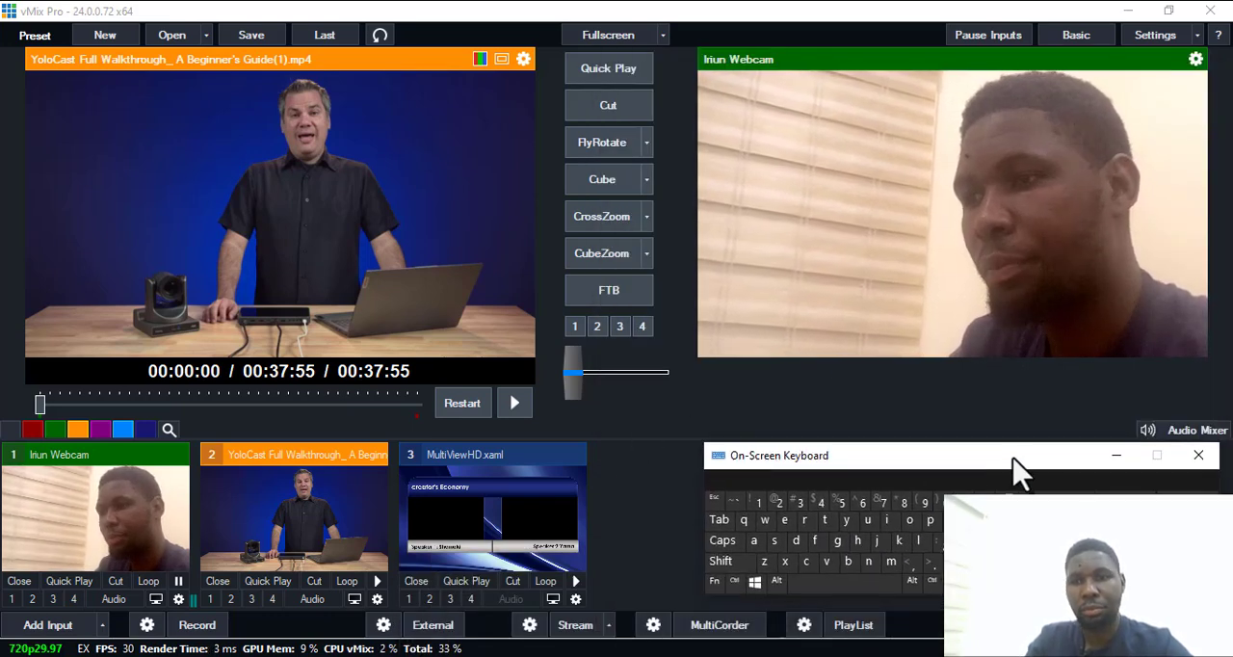
pyautogui.click(1112, 453)
pyautogui.click(474, 555)
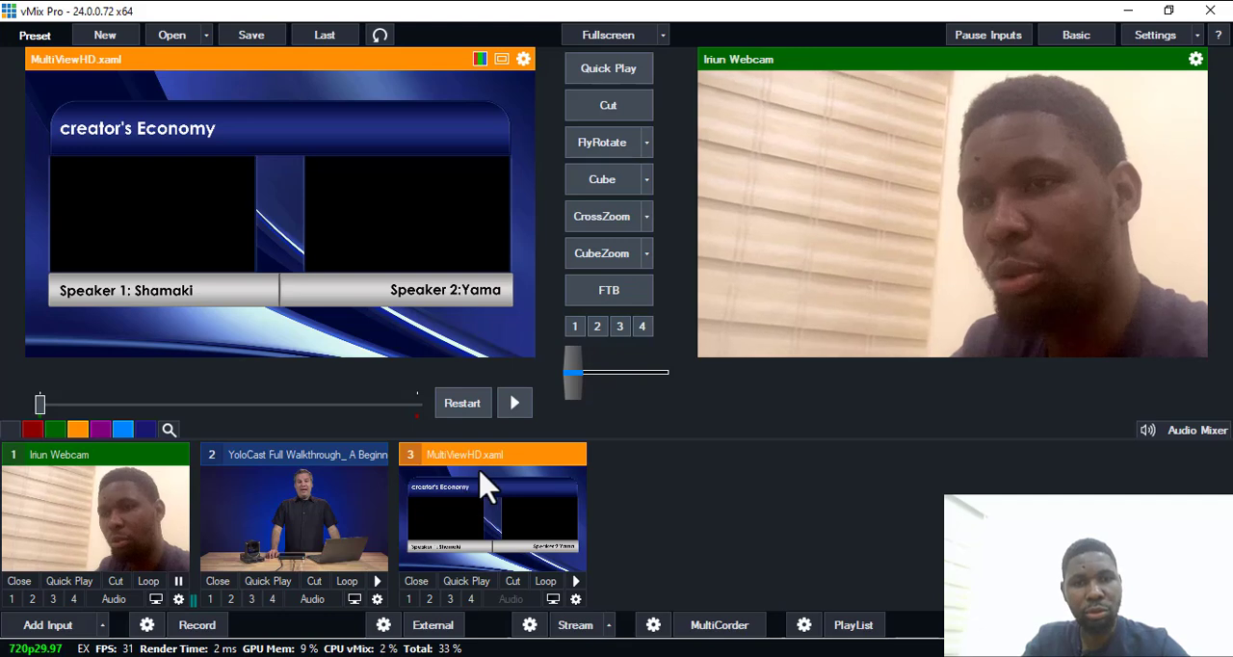
# Set the Main position zoom of the MultiViewHD input to 1.095 in its input settings.
pyautogui.click(575, 598)
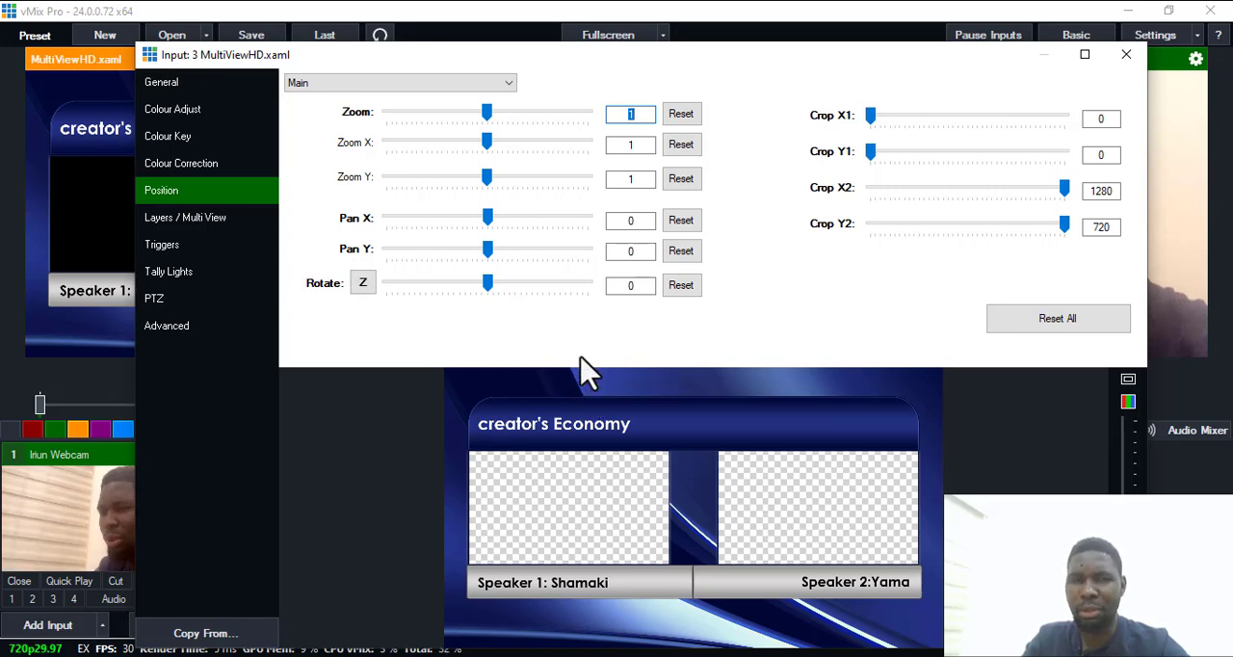
pyautogui.click(329, 83)
pyautogui.click(335, 97)
pyautogui.click(330, 86)
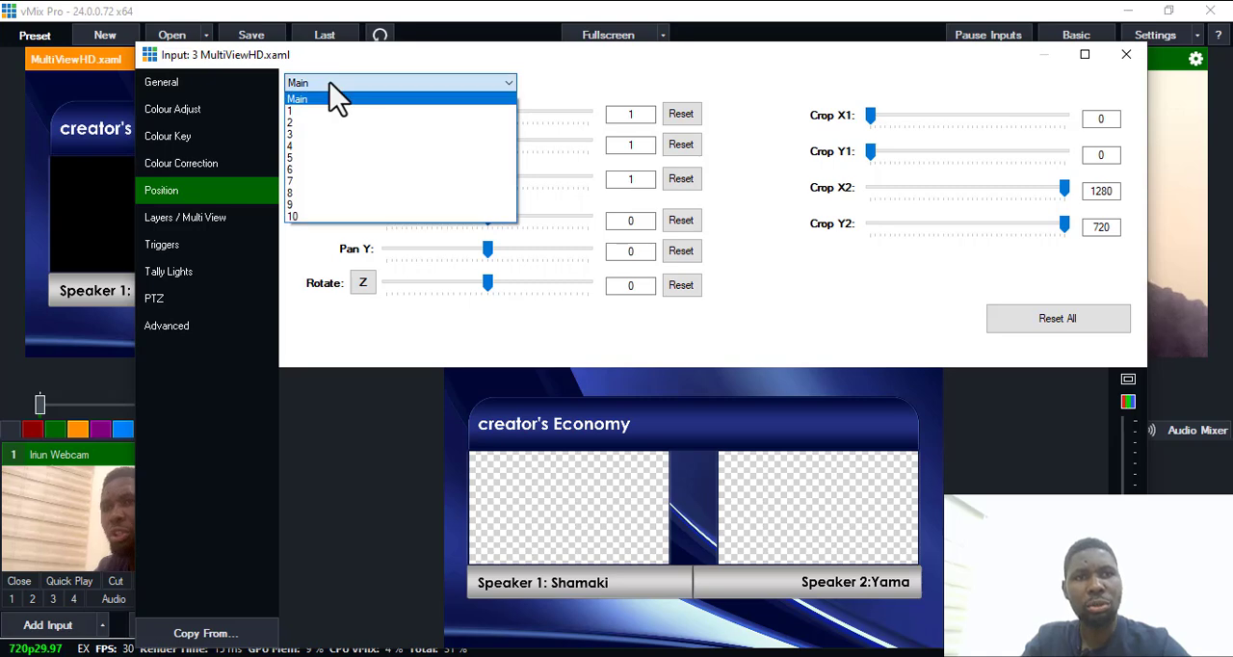
pyautogui.click(333, 96)
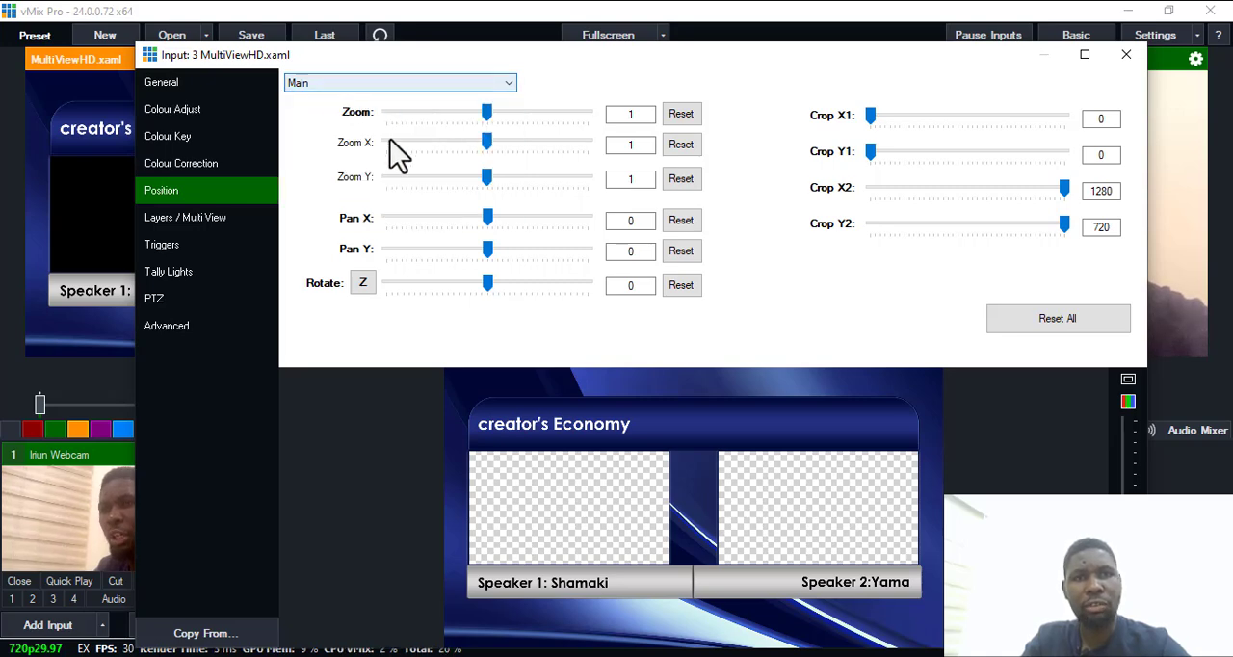
pyautogui.click(409, 85)
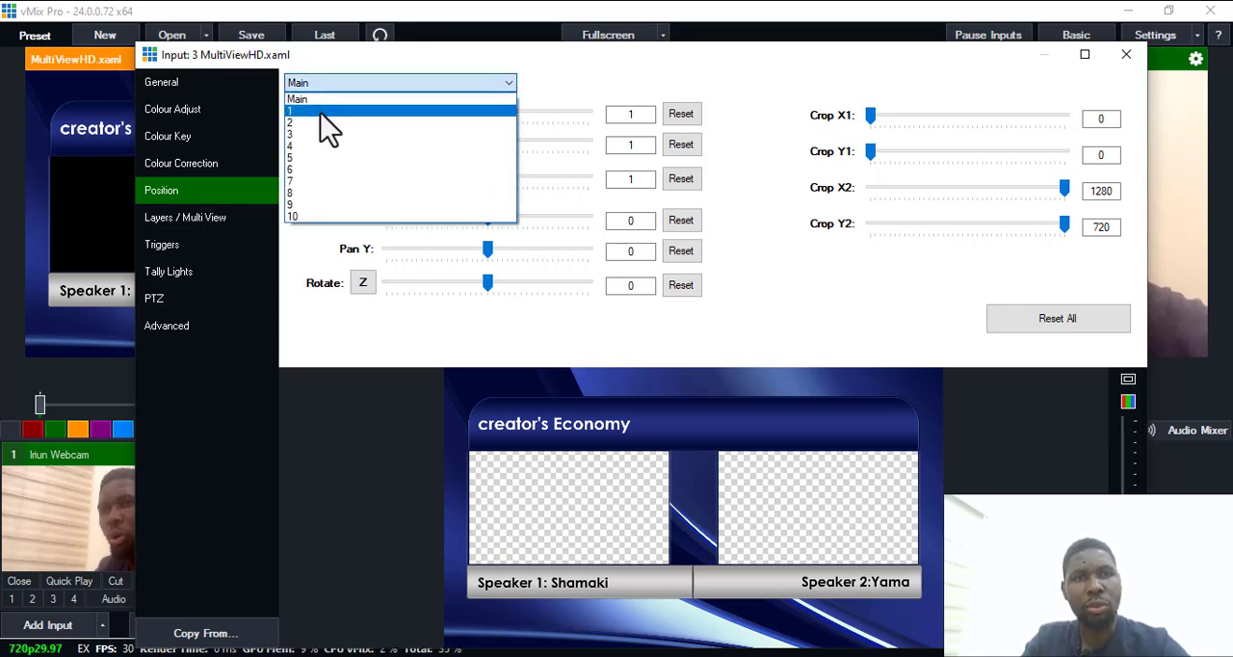
pyautogui.click(322, 101)
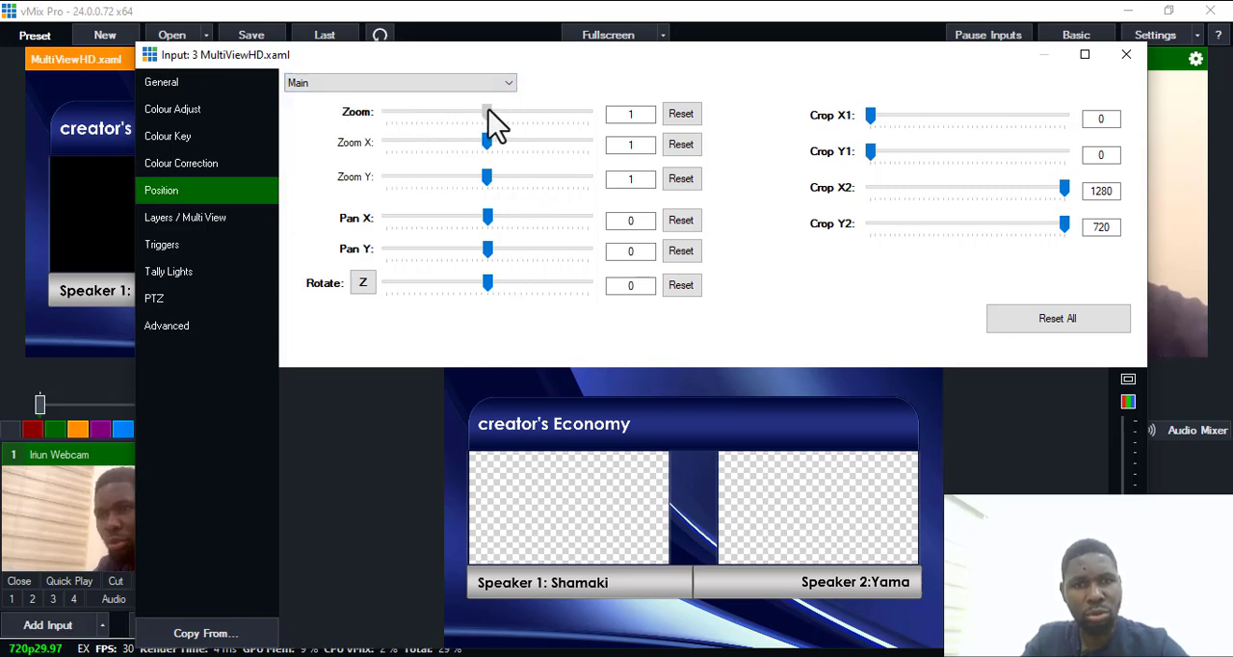
pyautogui.moveTo(489, 111); pyautogui.dragTo(492, 110)
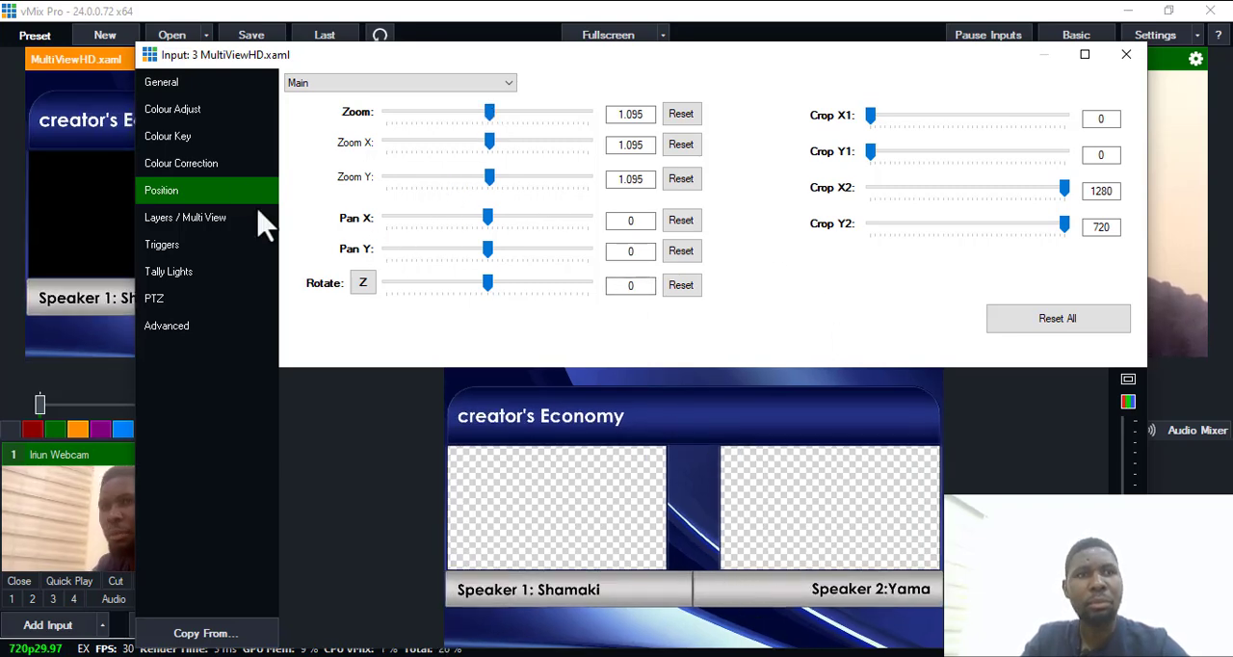
# Assign Iriun Webcam to layer 1 and the YoloCast Full Walkthrough video to layer 2 of the MultiViewHD input.
pyautogui.click(170, 222)
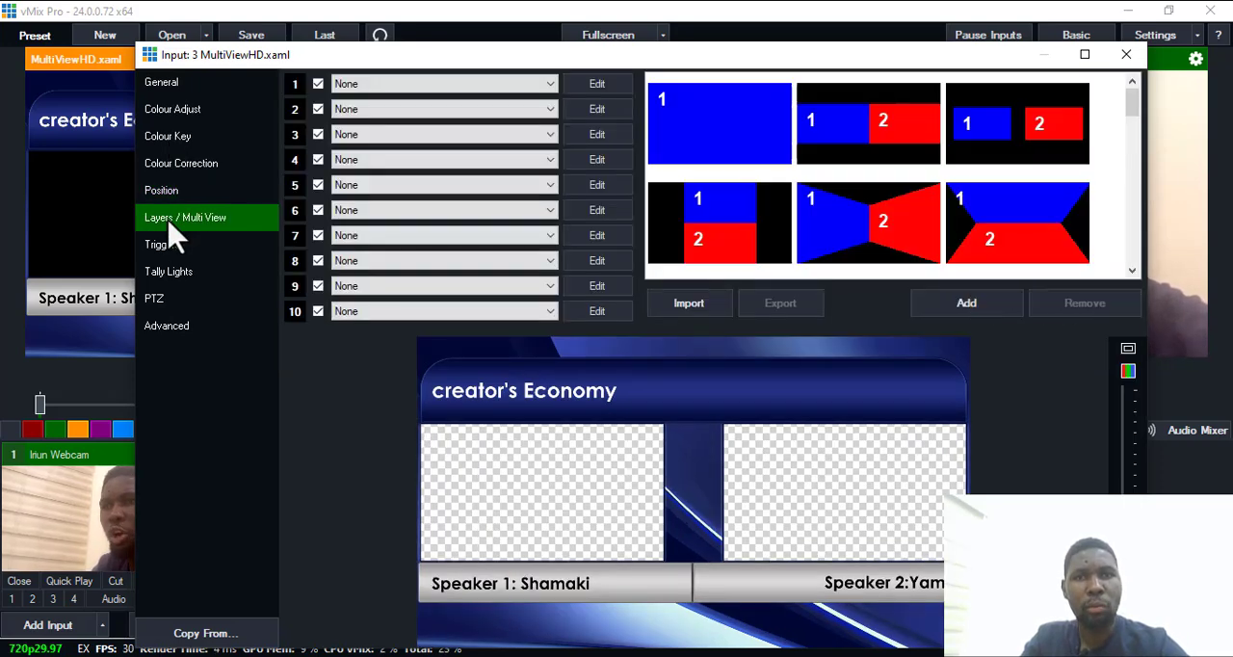
pyautogui.click(1029, 135)
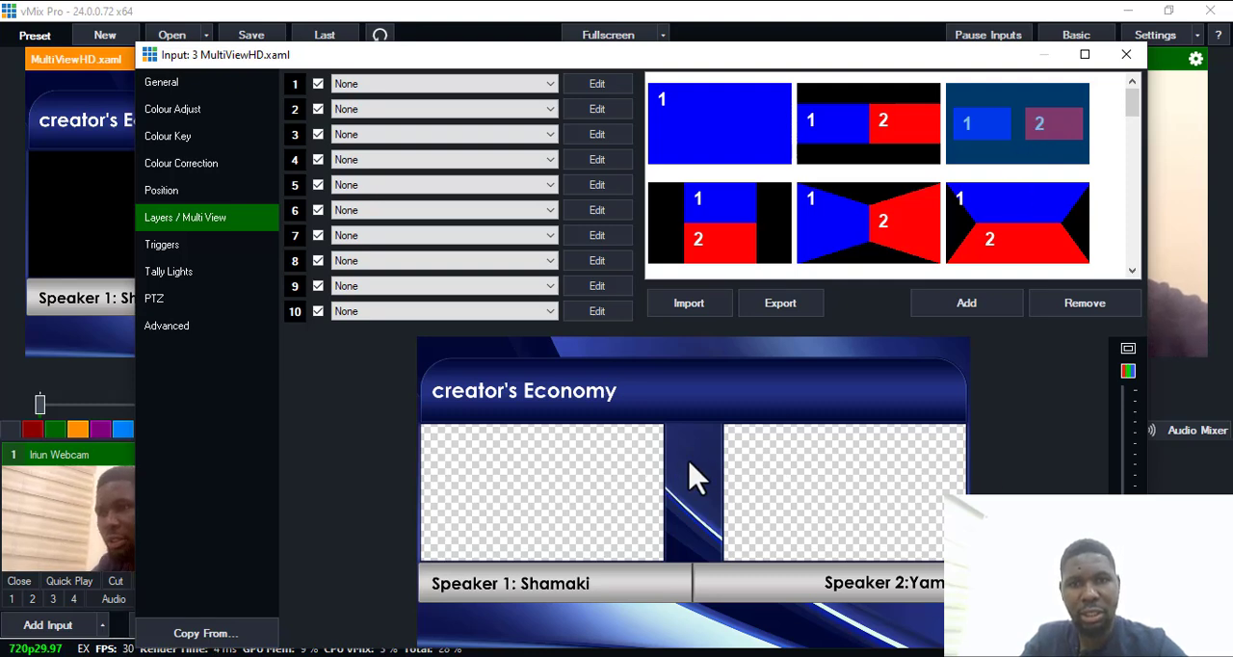
pyautogui.click(548, 84)
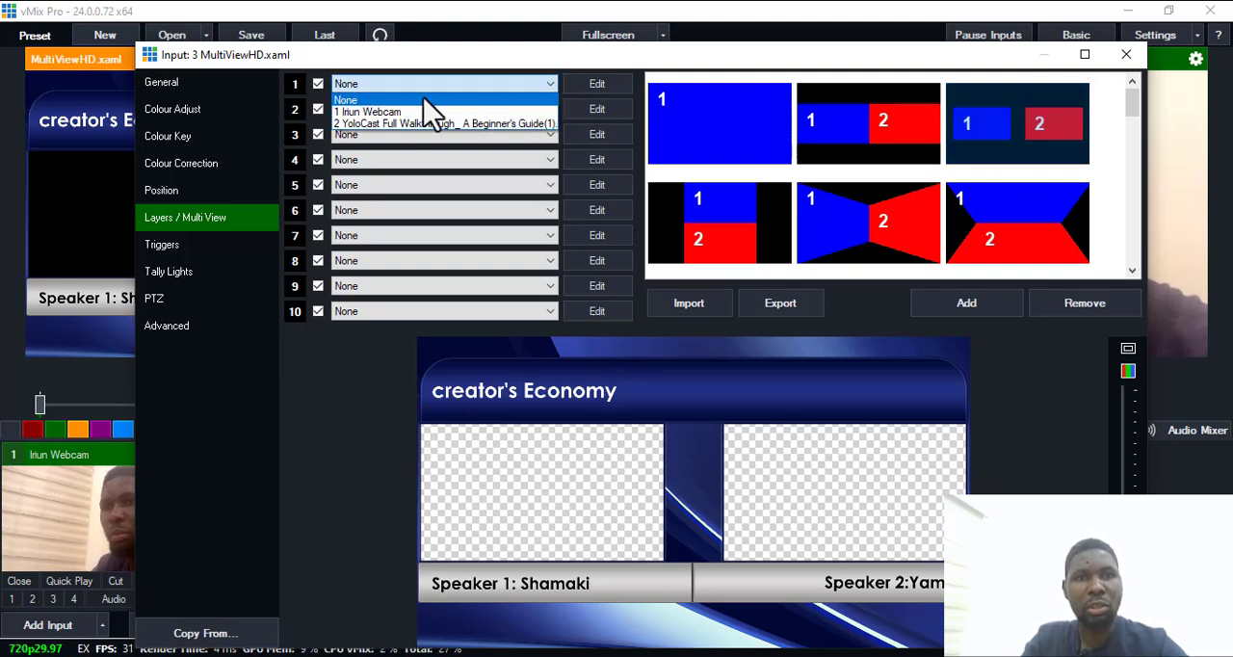
pyautogui.click(395, 114)
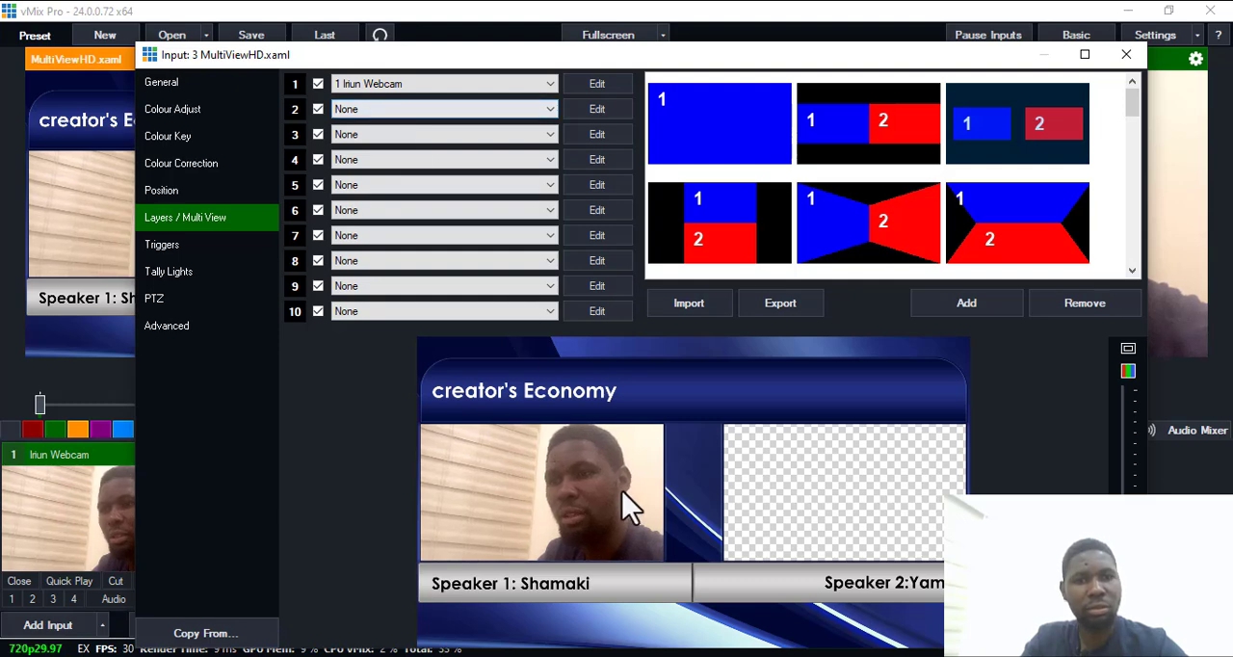
pyautogui.click(506, 111)
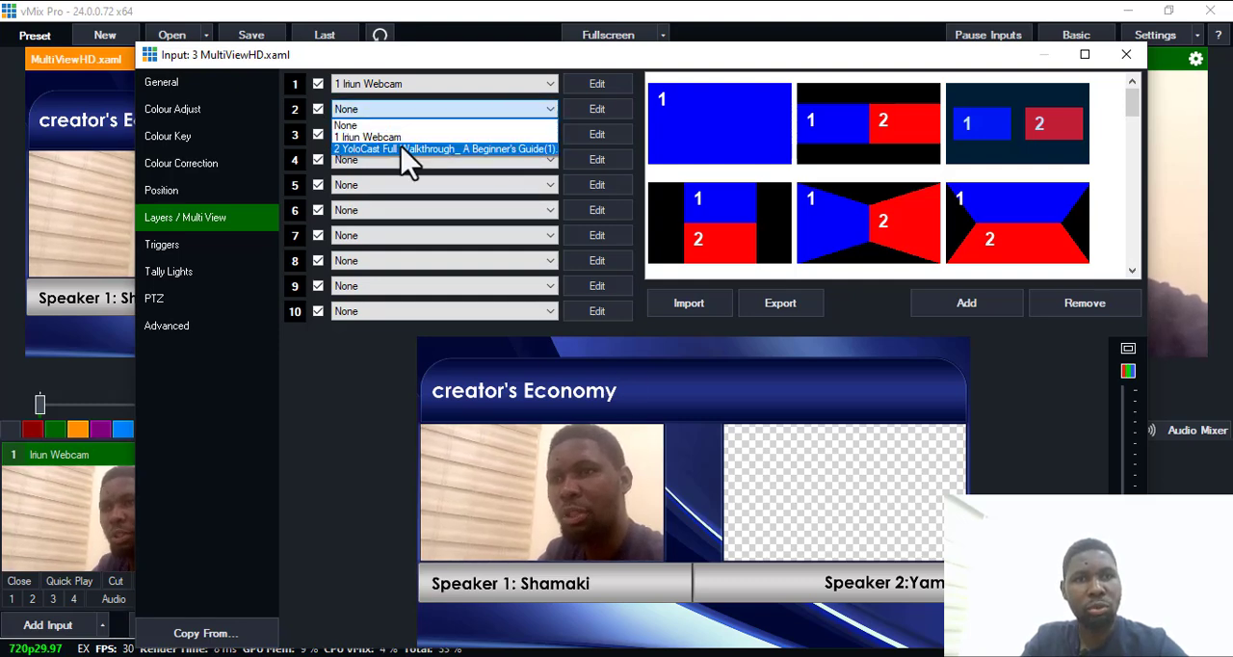
pyautogui.click(405, 158)
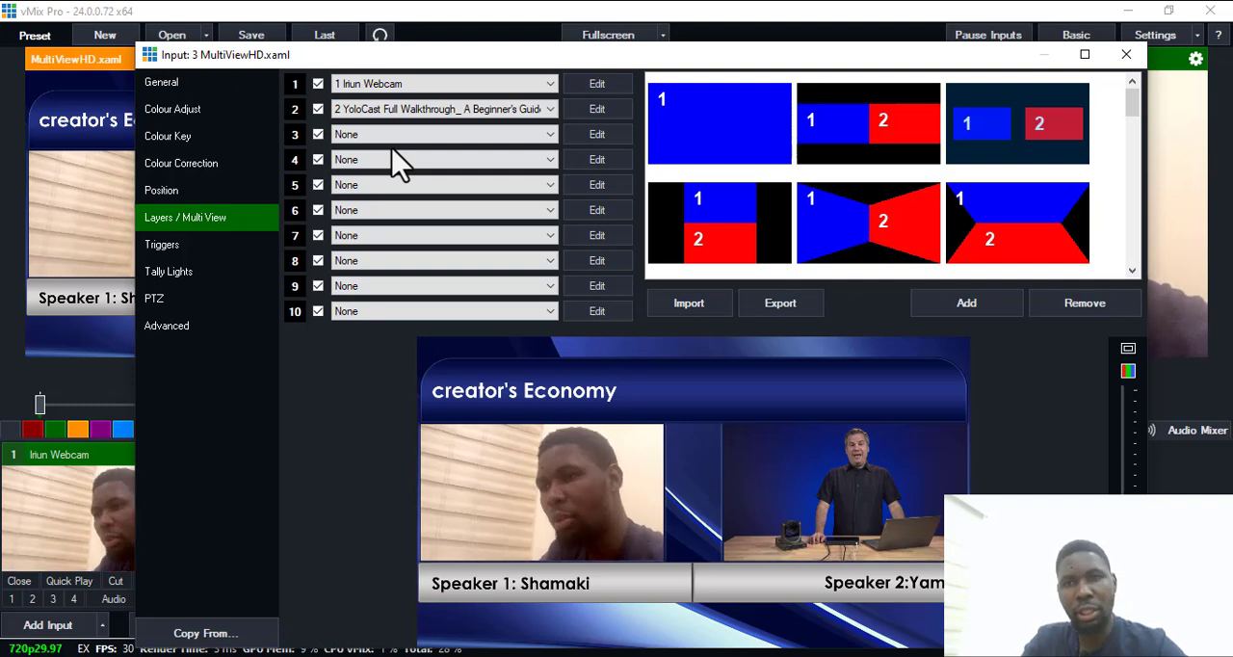
# Close the input settings and send the MultiViewHD title to the program output with Quick Play.
pyautogui.click(1127, 54)
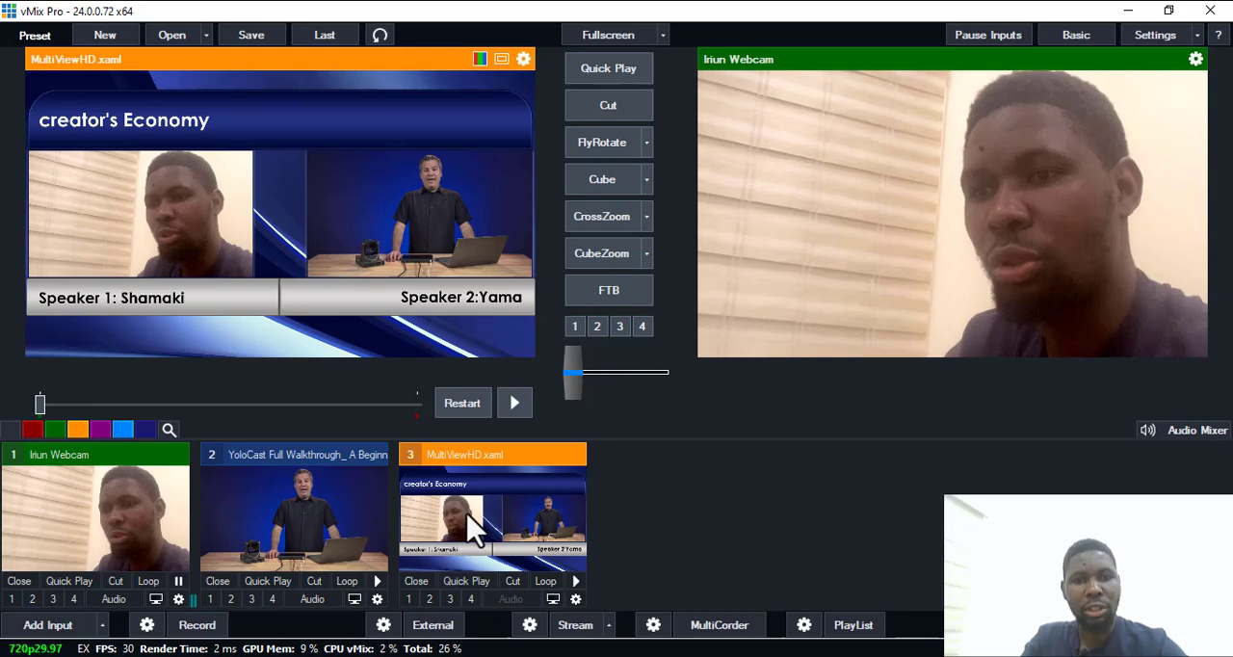
pyautogui.click(472, 583)
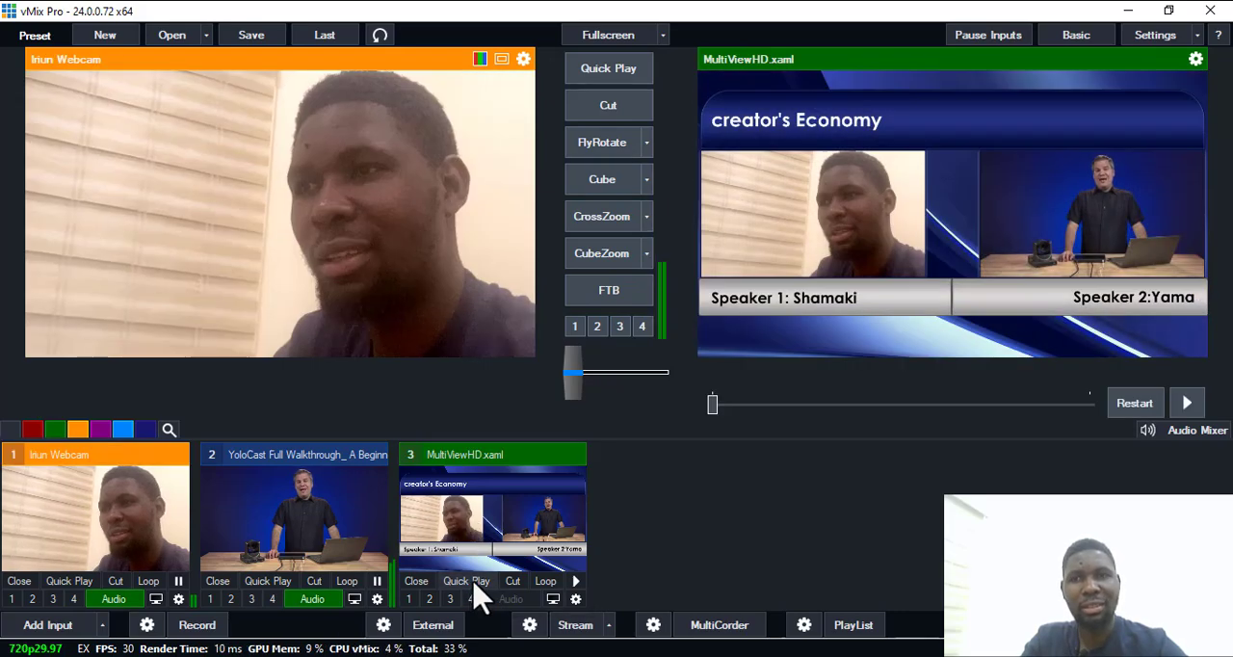